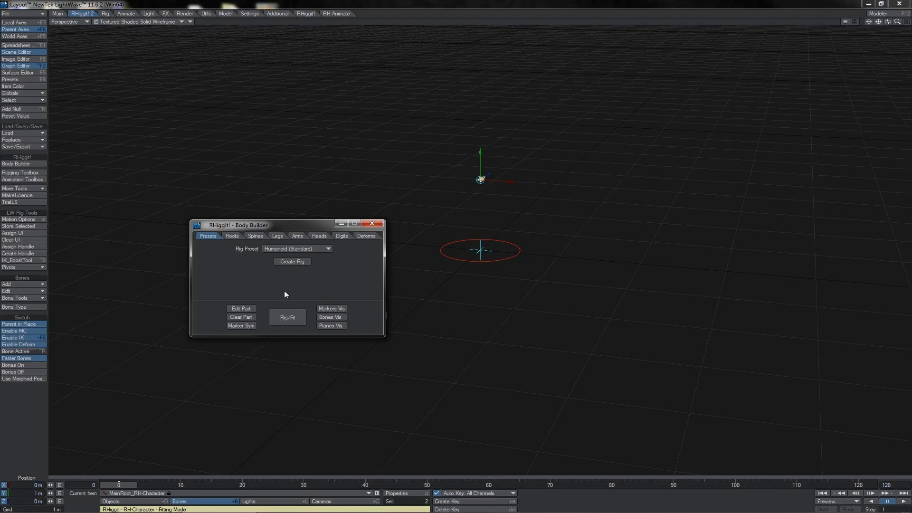
- Replace the REPLACE-WITH-MESH item in the scene list with the humanoid character object
drag(1, 41, 471, 101)
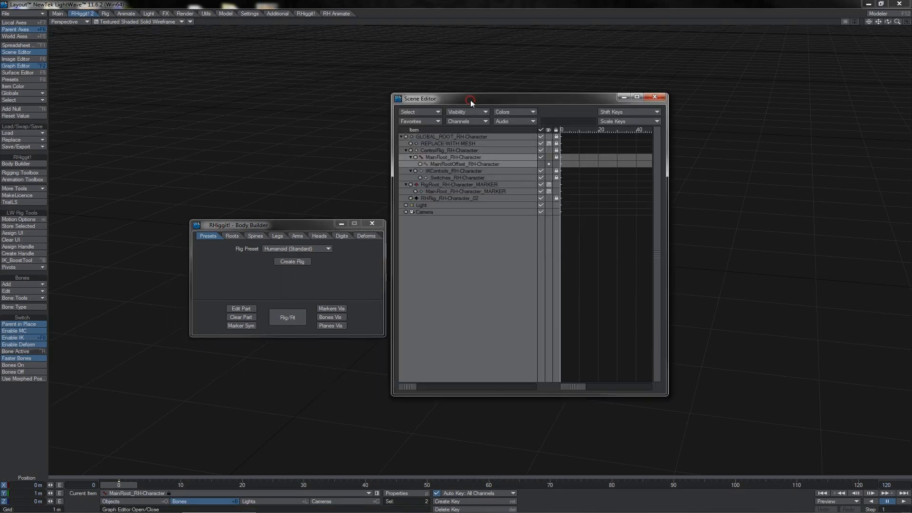
click(456, 143)
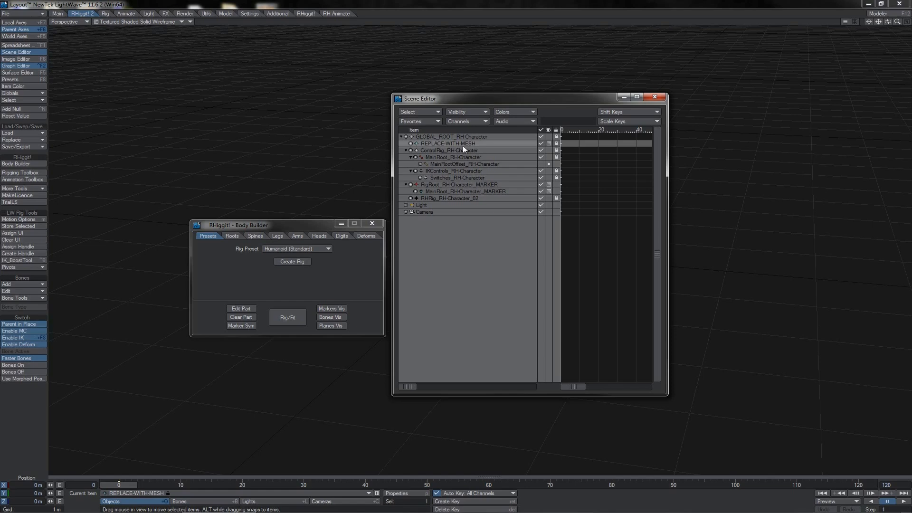
click(28, 141)
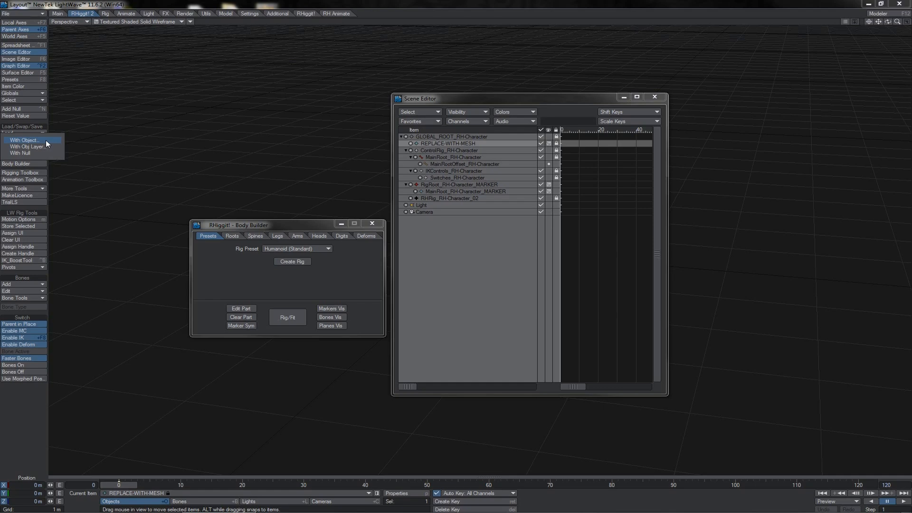
click(45, 140)
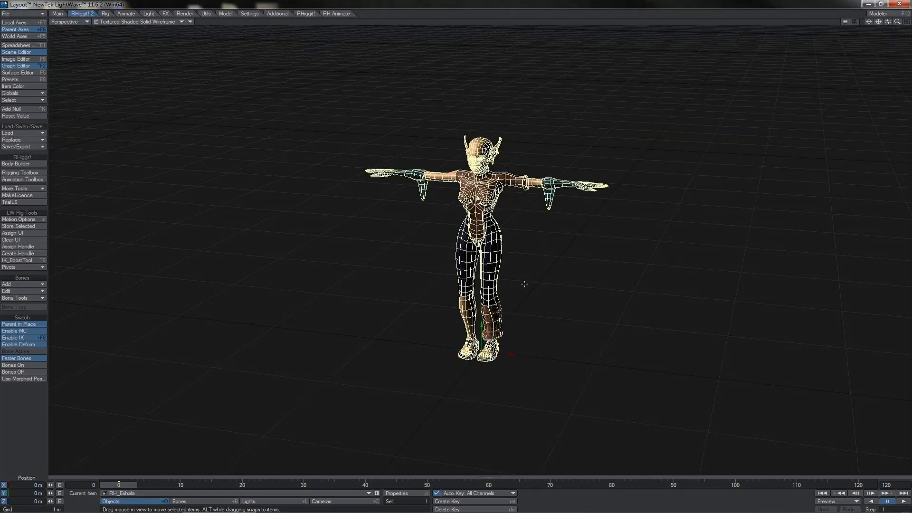
- Create a new RHiggit rig with the Bones/Nulls rig type, keeping the character name RH-Character
click(38, 164)
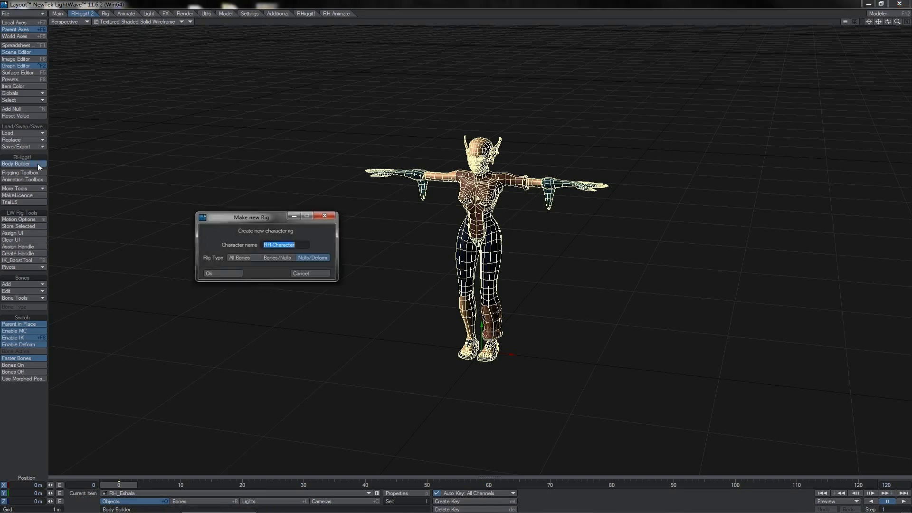
click(277, 258)
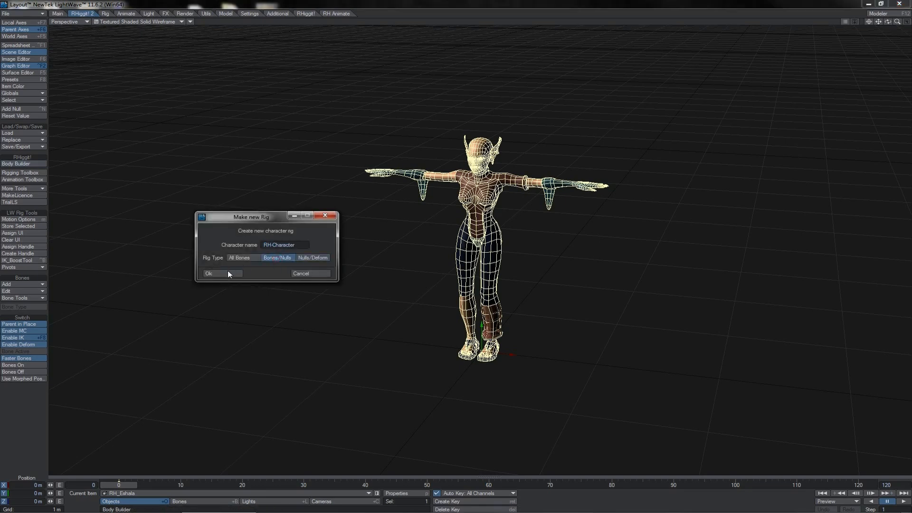
click(227, 273)
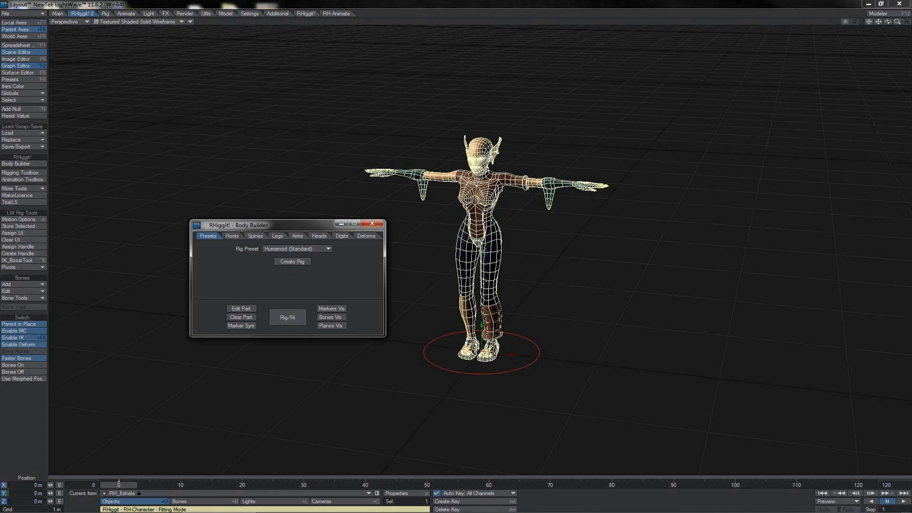
click(29, 52)
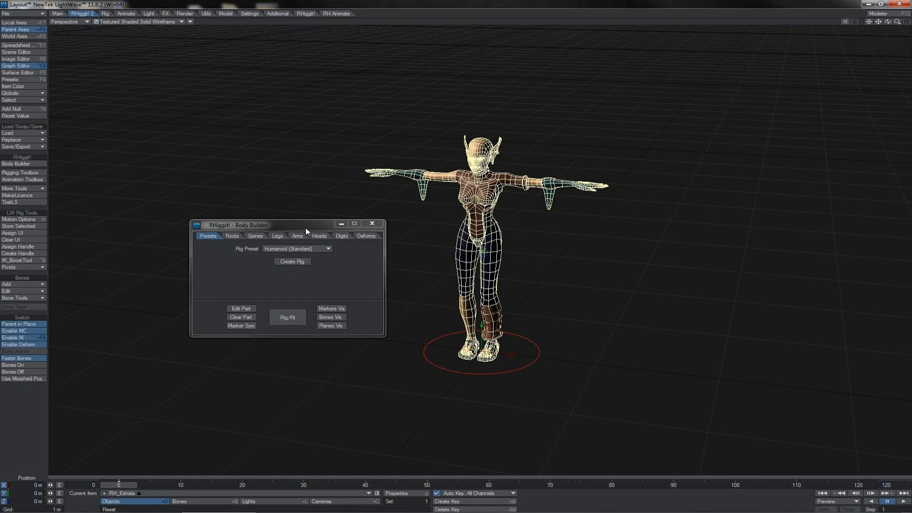
- Look through the Body Builder's rig presets and its root, spine, leg and arm options
click(318, 248)
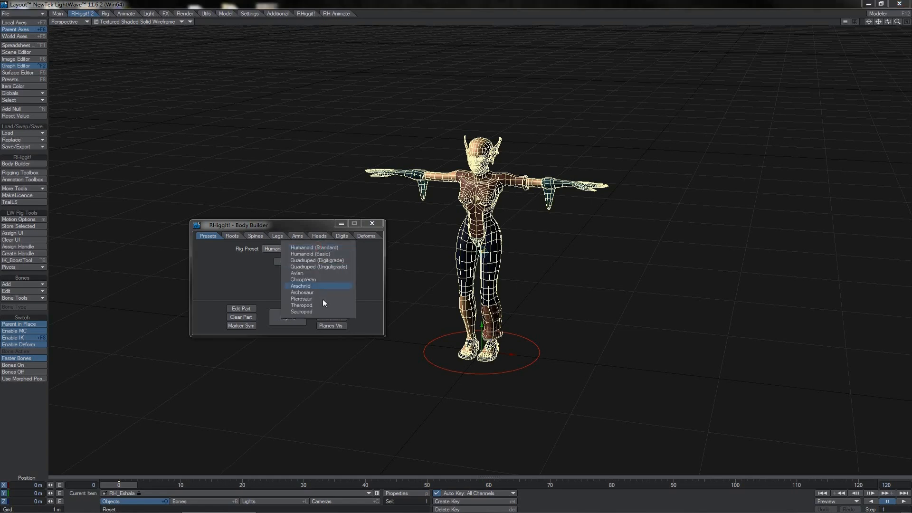
click(247, 283)
click(236, 234)
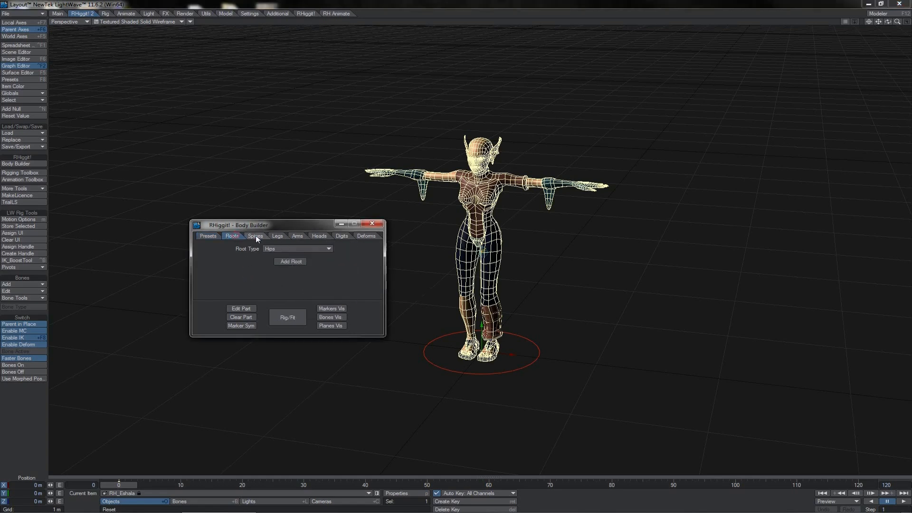
click(256, 235)
click(278, 236)
click(299, 235)
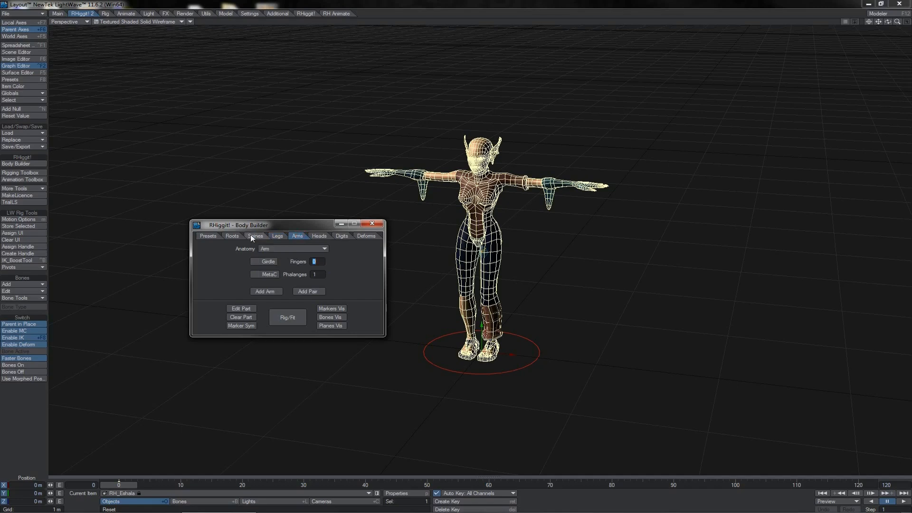
click(209, 236)
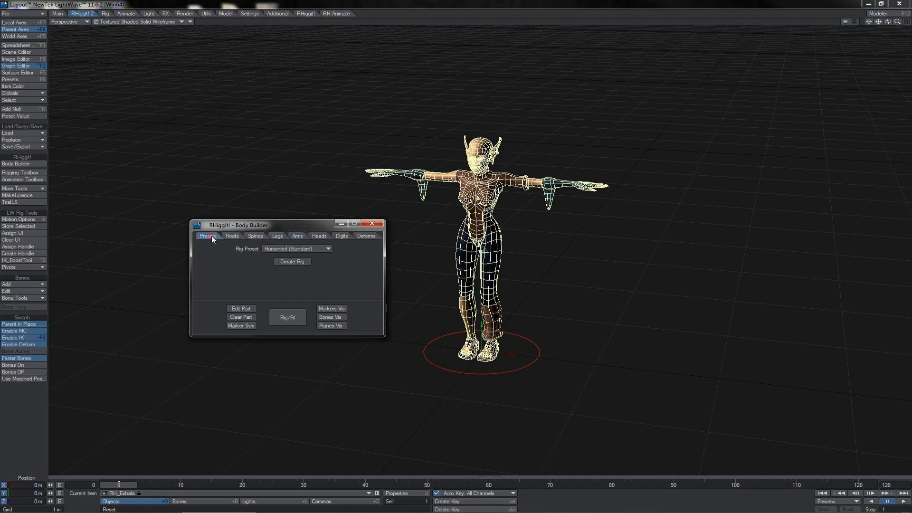
- Select the rig root marker around the character's feet and scale it up to about 1.1 in the back view
click(515, 335)
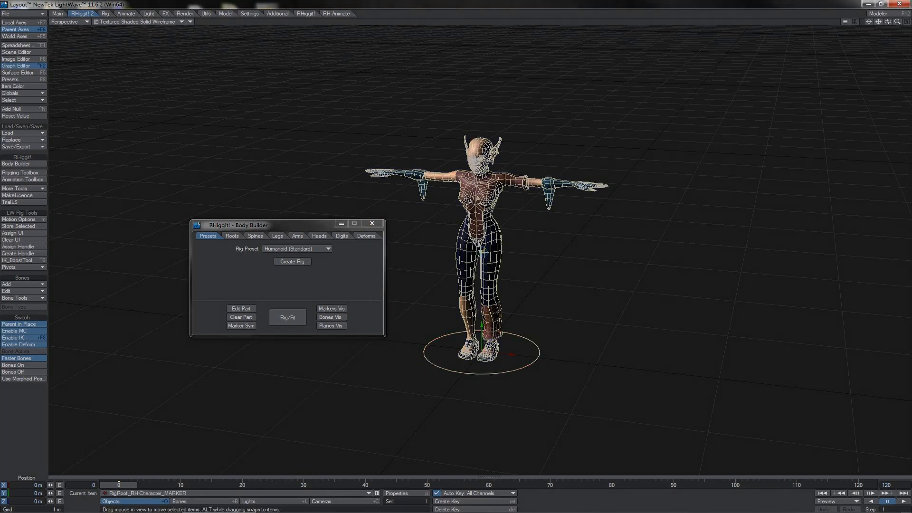
key(1)
key(shift+h)
drag(550, 420, 581, 420)
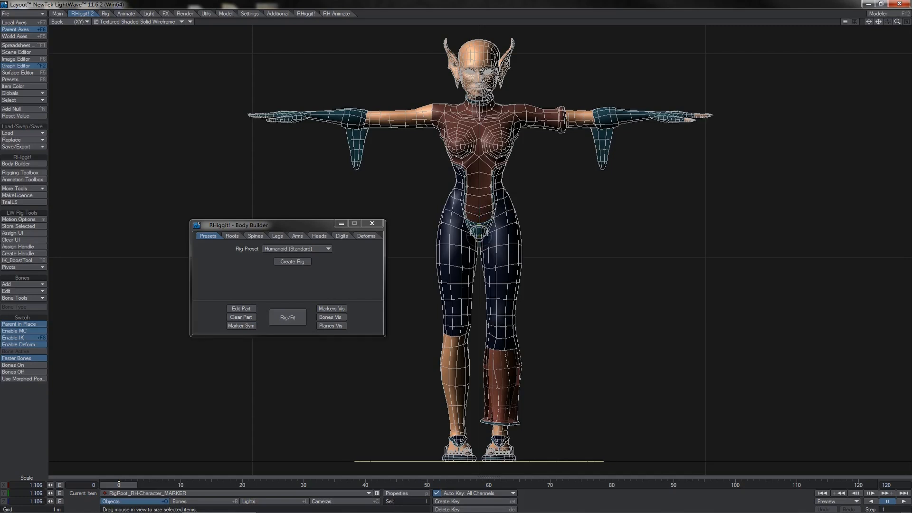
- Switch the viewport shading to Front Face Wireframe and scale the rig root marker up to about 1.166
click(490, 234)
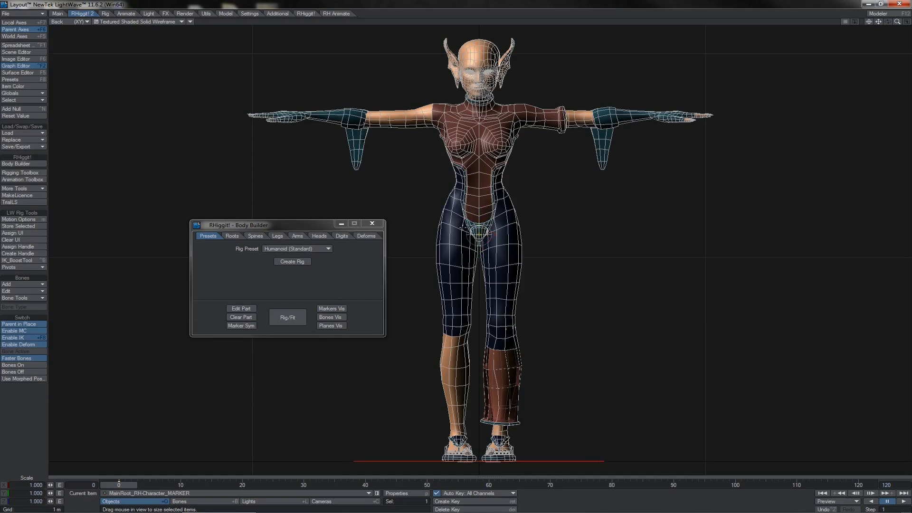
click(181, 22)
click(174, 29)
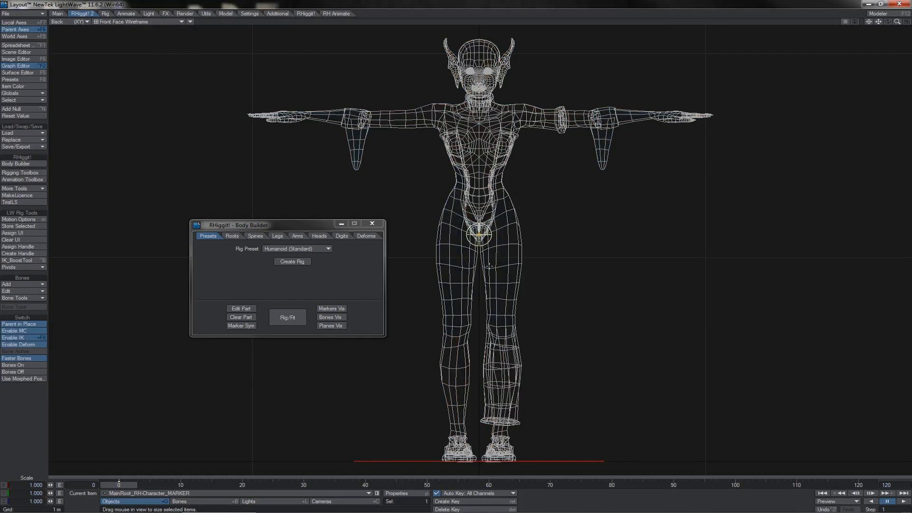
click(571, 460)
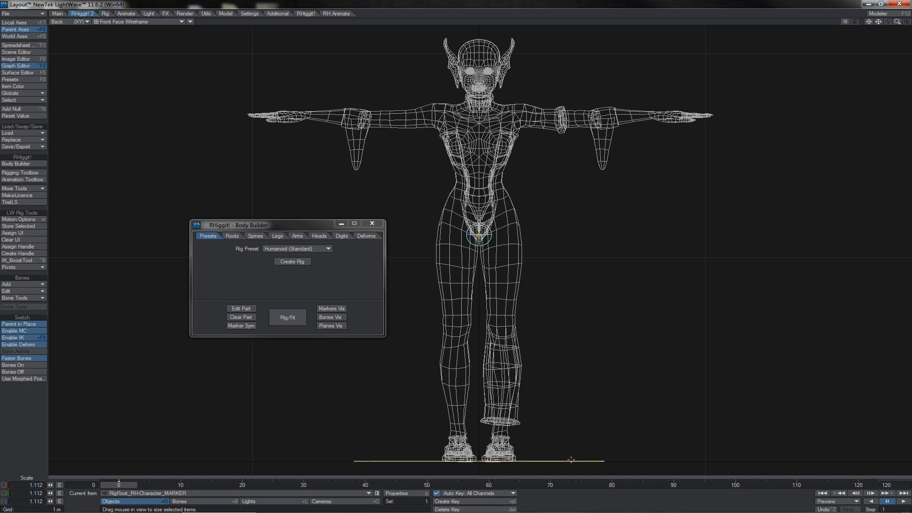
mouse_move(556, 461)
mouse_down()
mouse_move(569, 461)
mouse_move(555, 460)
mouse_up()
- Try to move the main root marker at the hips vertically
click(472, 214)
key(t)
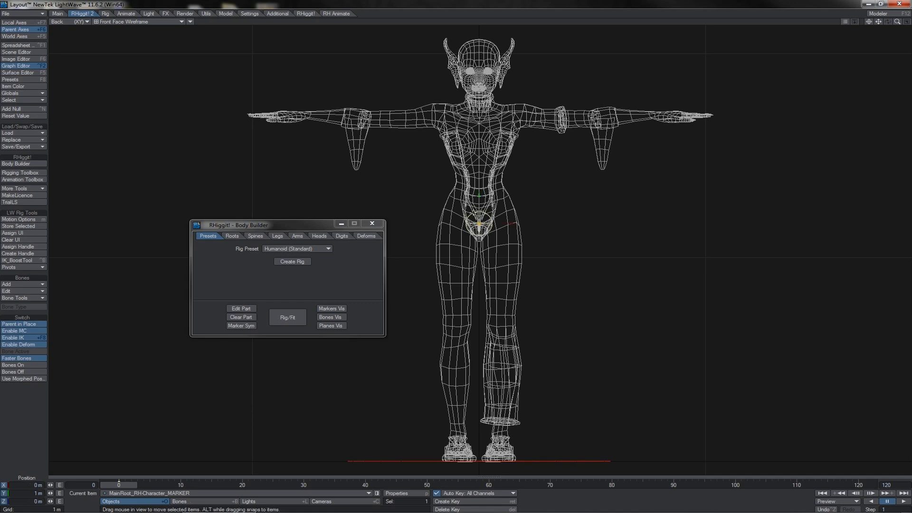
drag(479, 197, 479, 235)
- Add a single plantigrade leg to the rig and test it by moving its IK goal at the foot
click(560, 460)
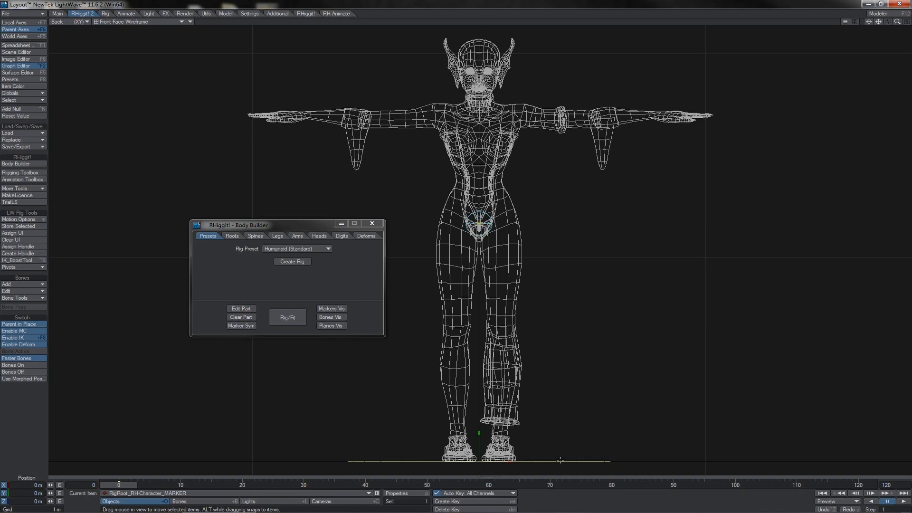
click(277, 236)
click(264, 291)
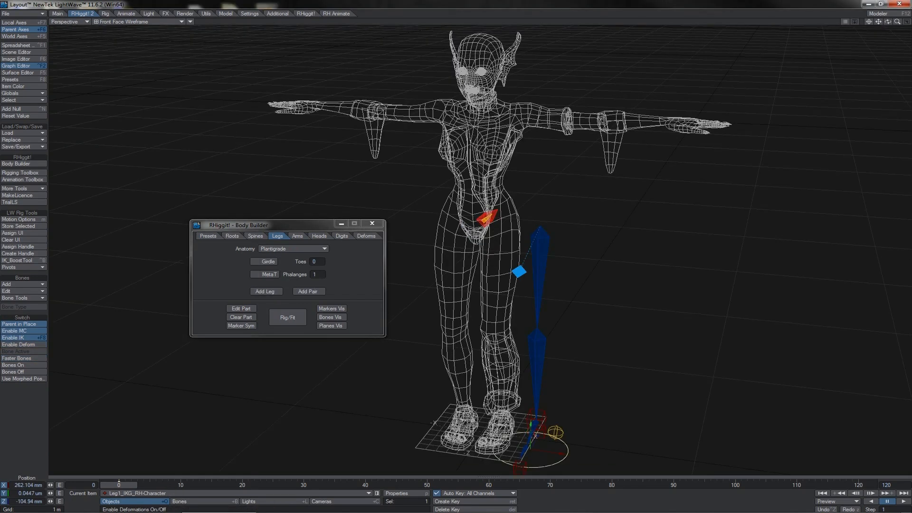
mouse_move(532, 430)
mouse_down()
mouse_move(532, 370)
mouse_move(532, 433)
mouse_up()
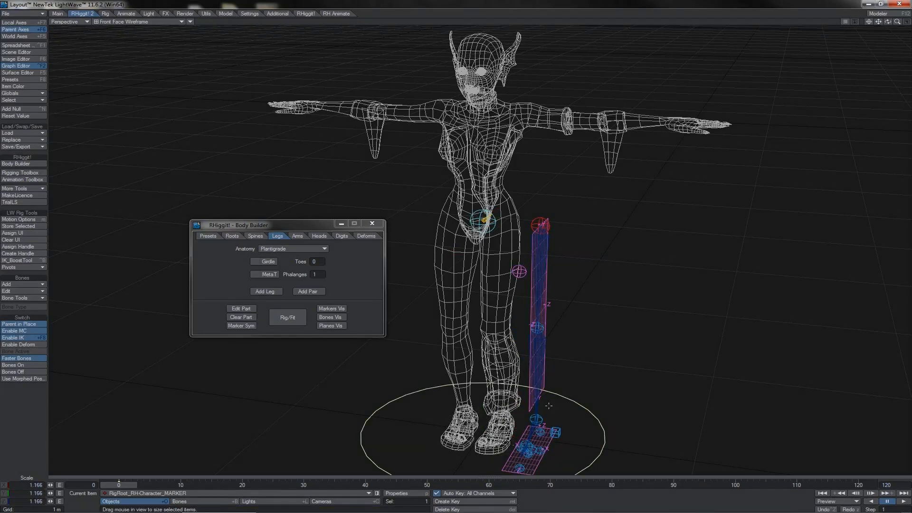
- Scale up the rig root marker further and add a second plantigrade leg parented to the main root
drag(548, 406, 605, 406)
click(278, 292)
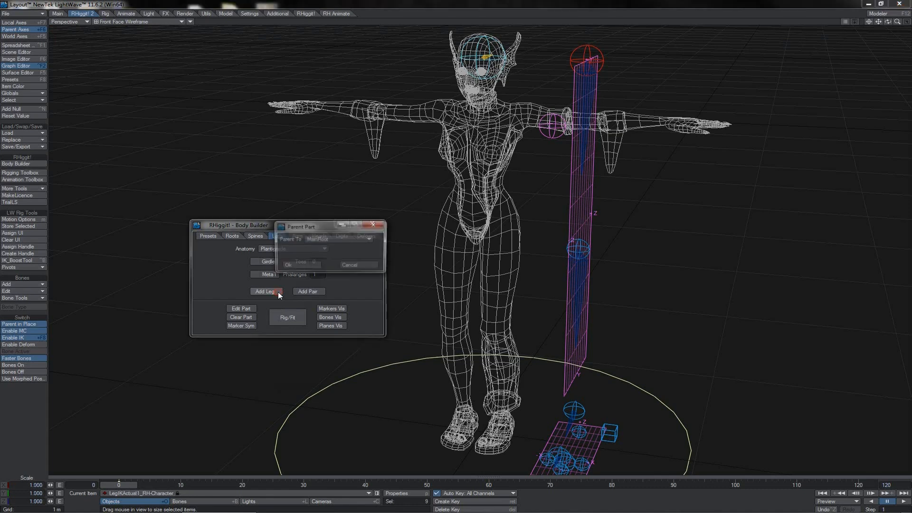
click(298, 258)
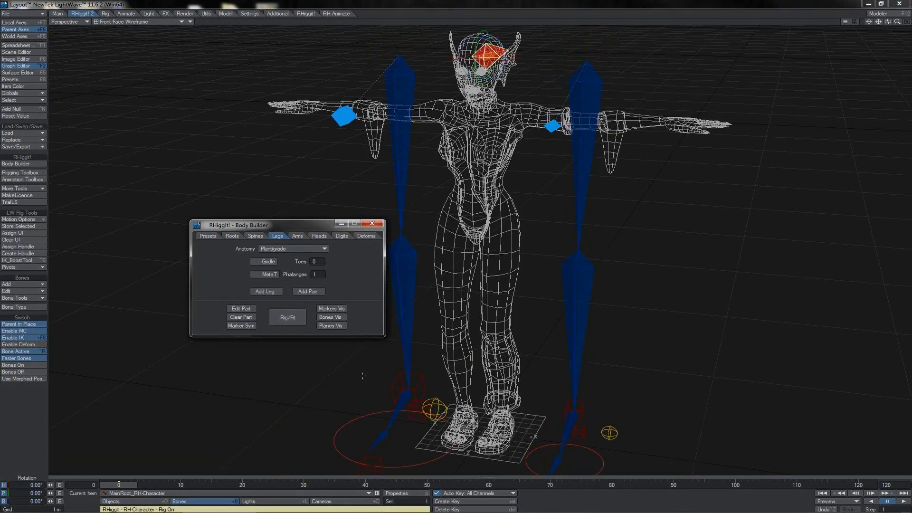
- Change both legs' IK goal controls to the Ball shape with a size of 200 mm using the Rigging Toolbox
click(386, 413)
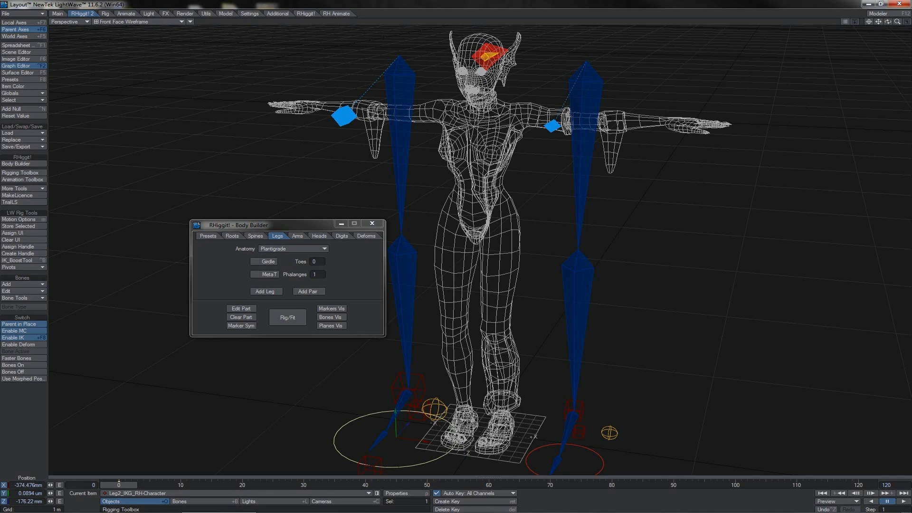
click(42, 173)
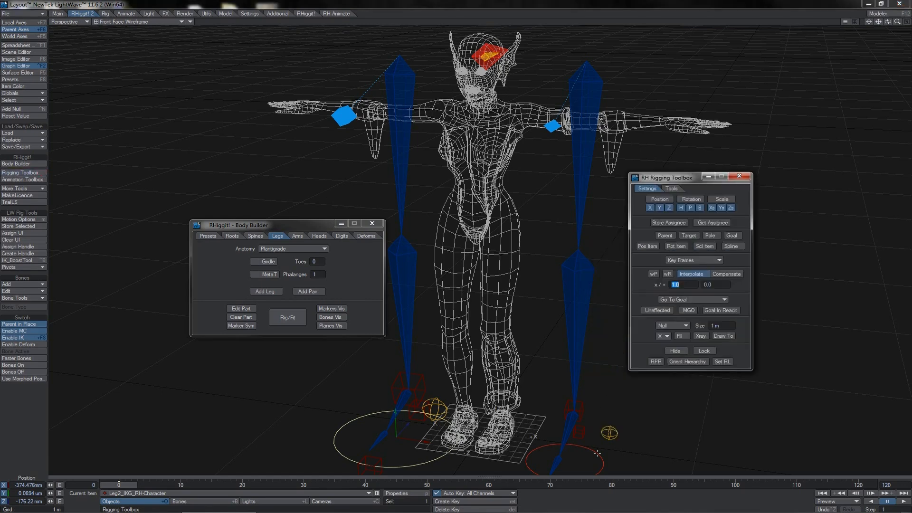
shift+click(598, 454)
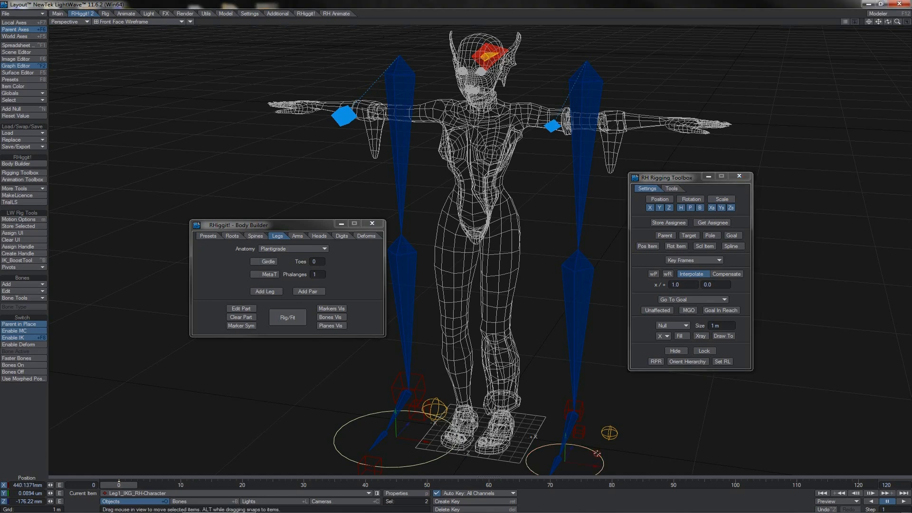
click(672, 325)
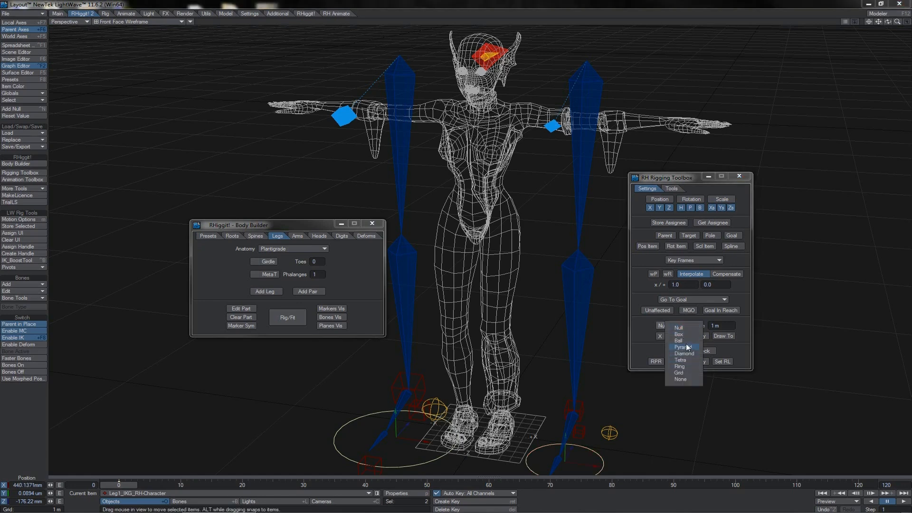
click(687, 345)
click(721, 326)
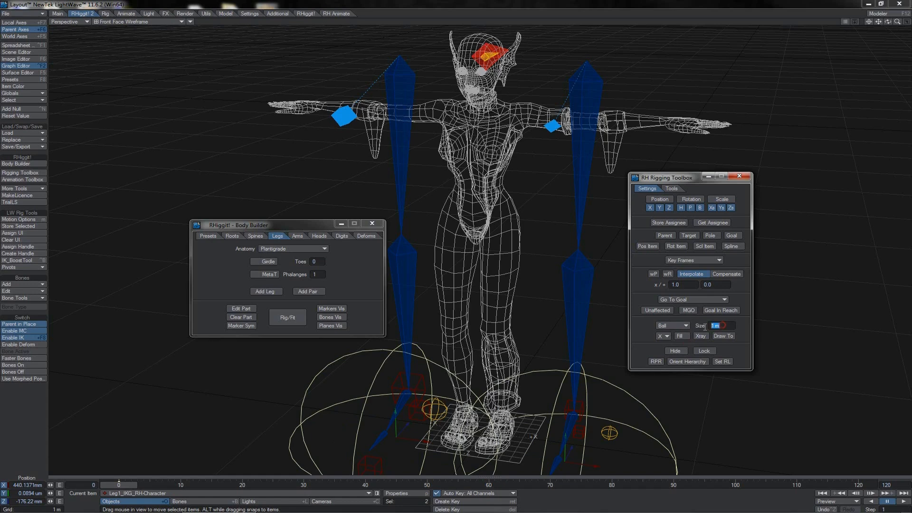
key(Return)
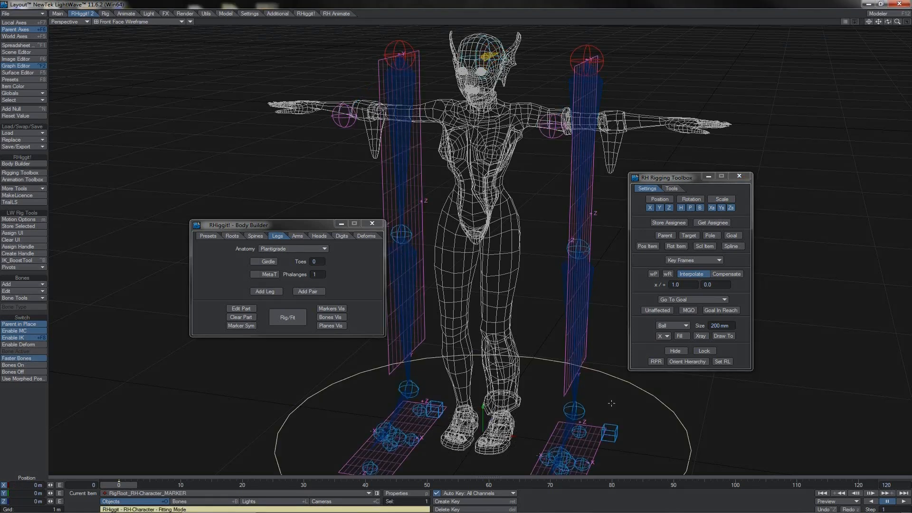
- Change both ankle markers to smaller Y-axis Pyramid shapes, and switch the rig on and back to fitting mode
click(585, 405)
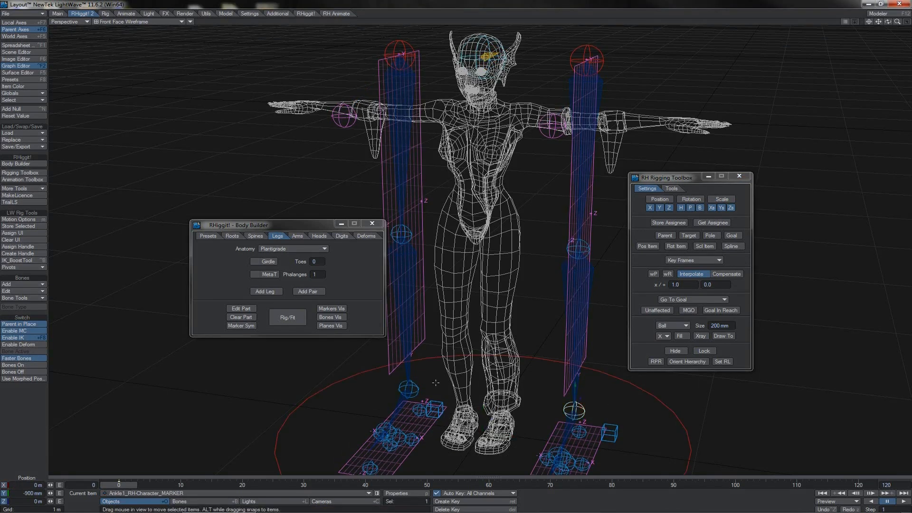
click(416, 385)
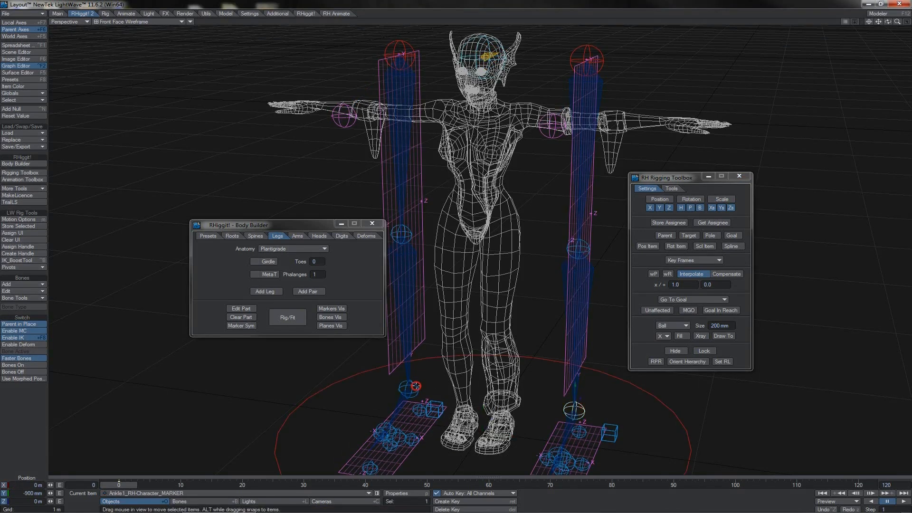
click(667, 326)
click(665, 334)
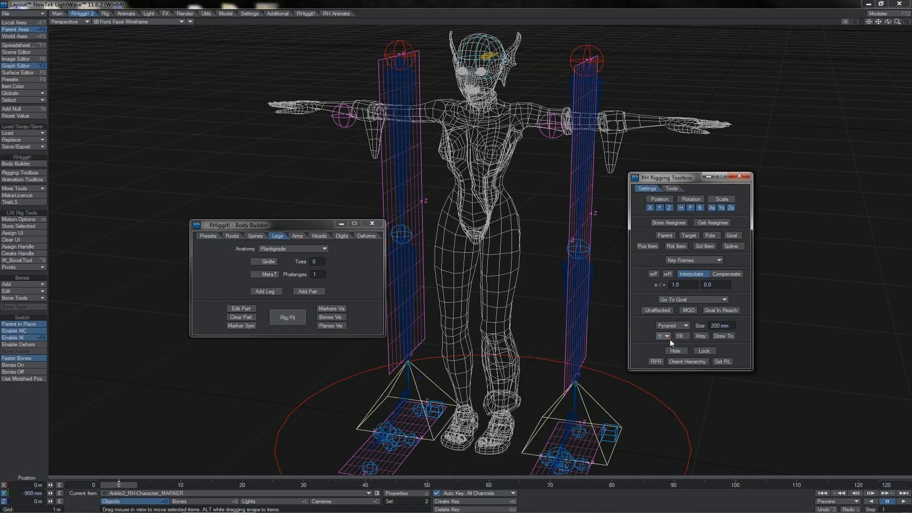
click(709, 326)
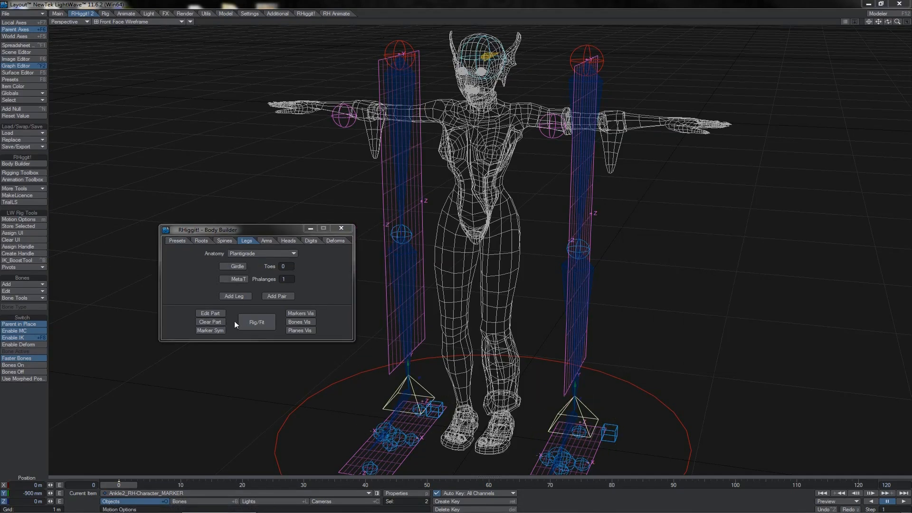
click(253, 329)
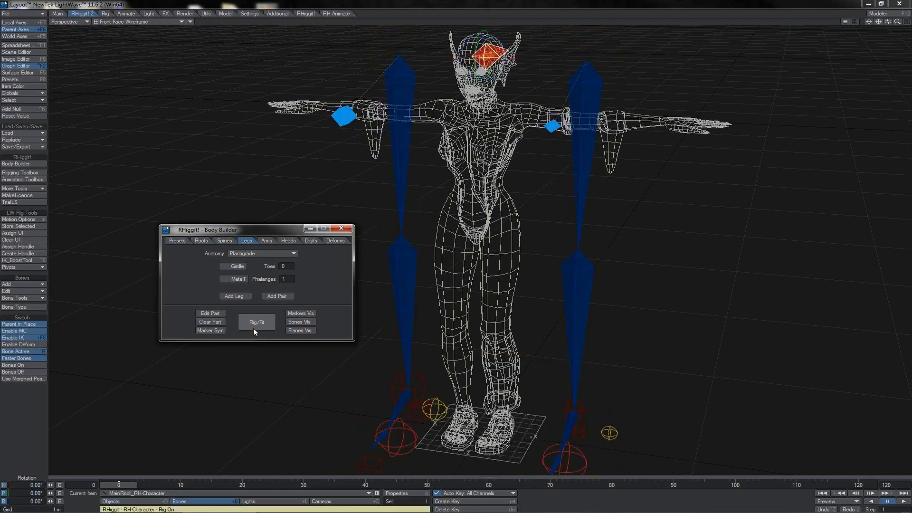
click(254, 329)
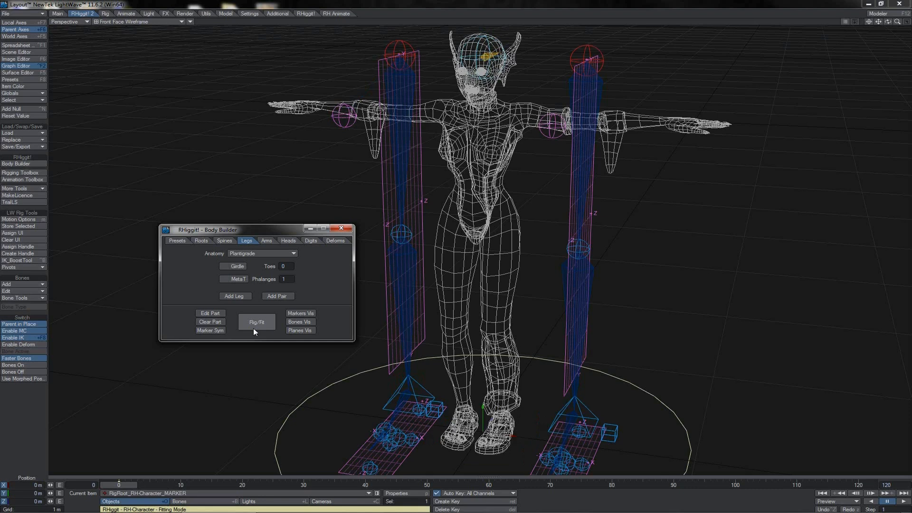
- Scale the rig root marker down to 1.372, switch the rig on and return to fitting mode
key(shift+h)
drag(513, 352, 428, 358)
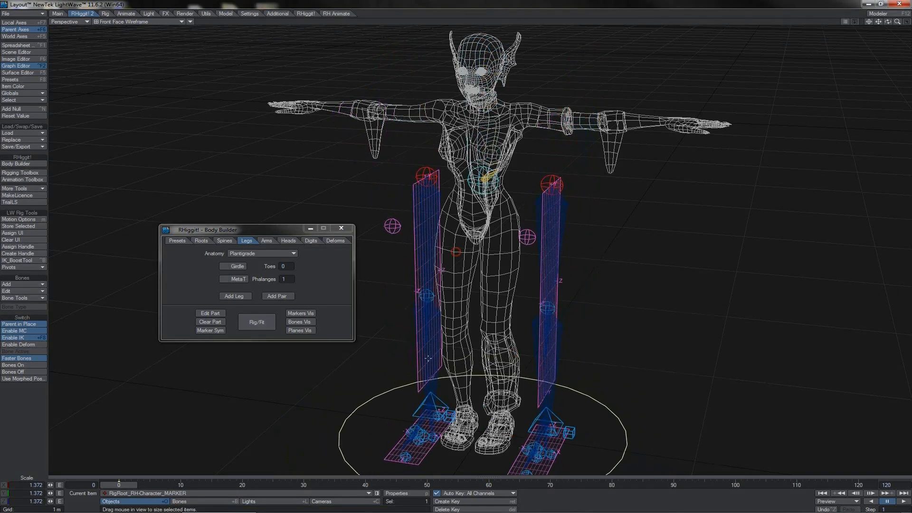
click(263, 327)
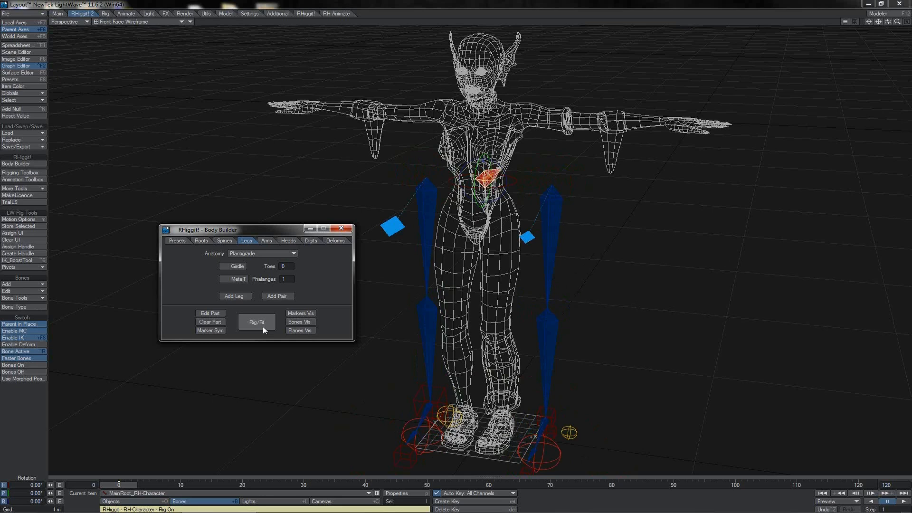
click(263, 326)
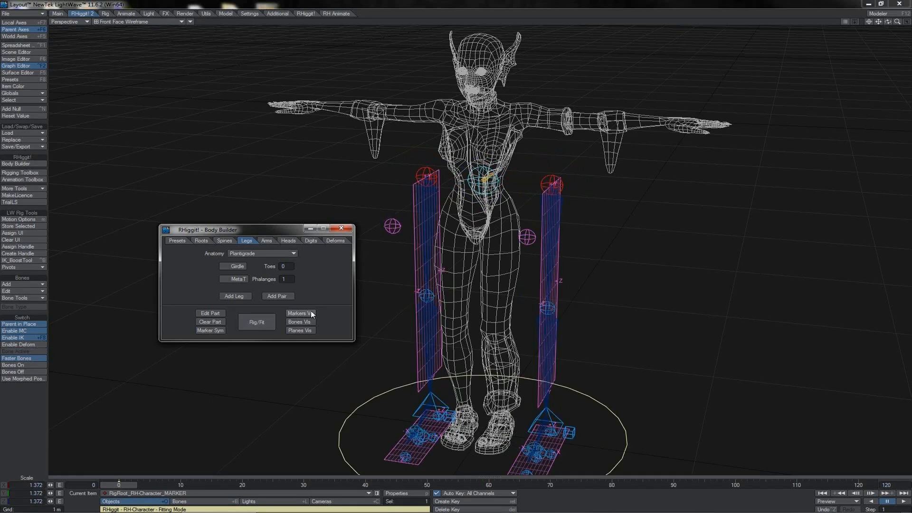
- Hide and restore the fitting markers, bones and planes to compare the visibility toggles
click(311, 312)
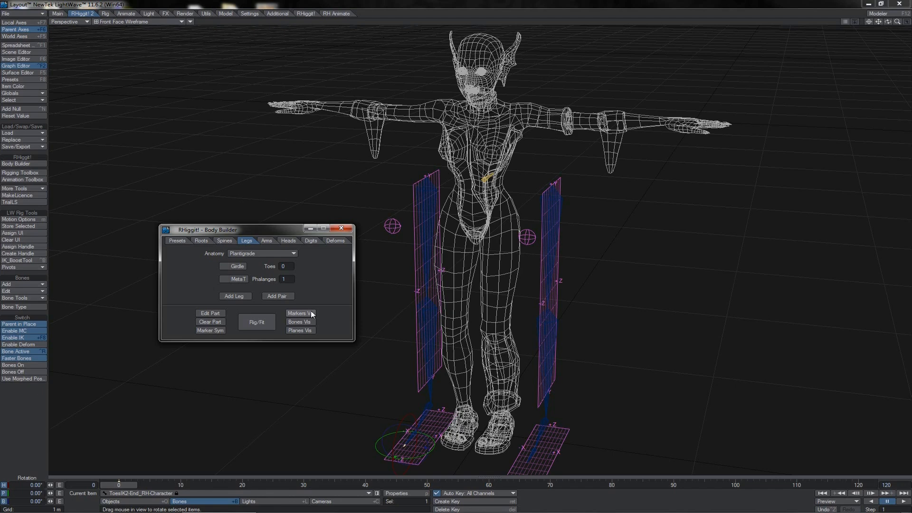
click(312, 313)
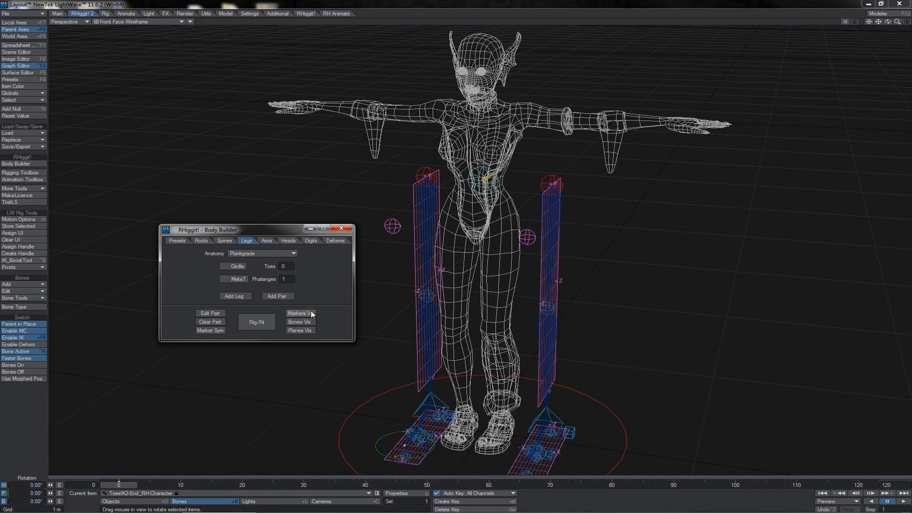
click(311, 323)
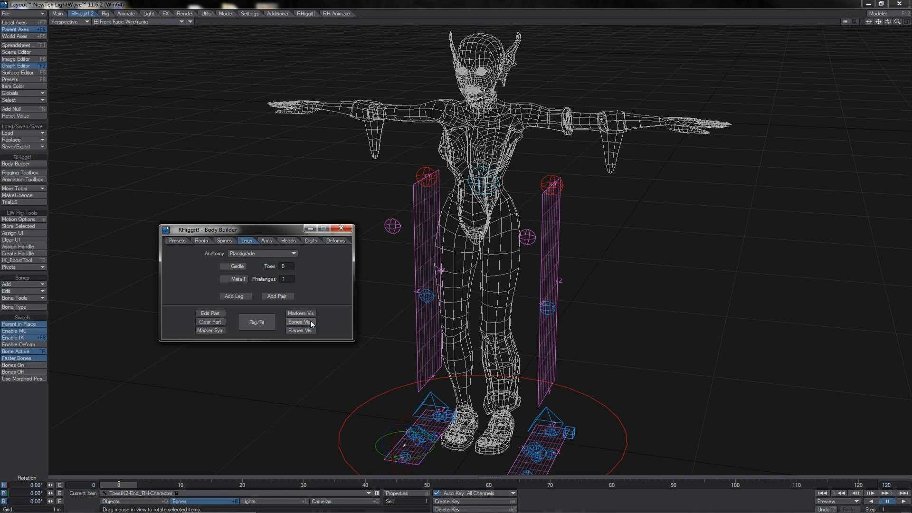
click(310, 320)
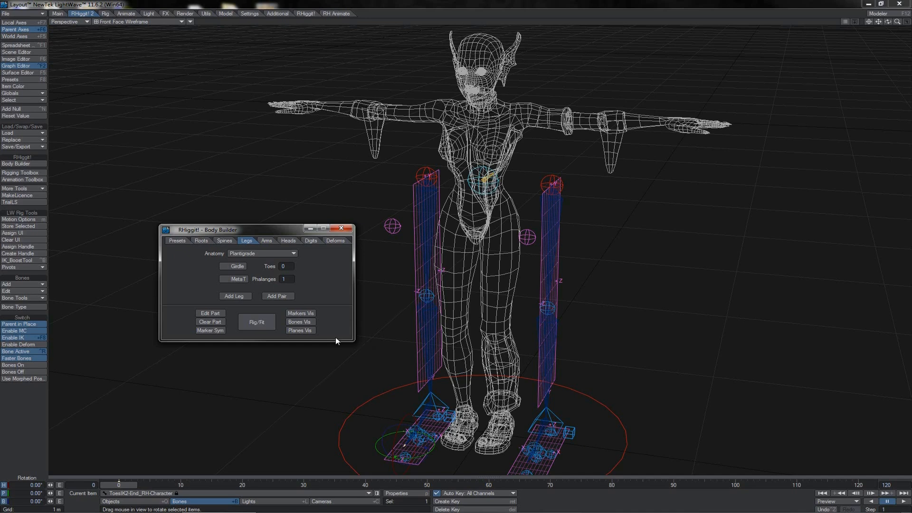
click(310, 330)
click(308, 322)
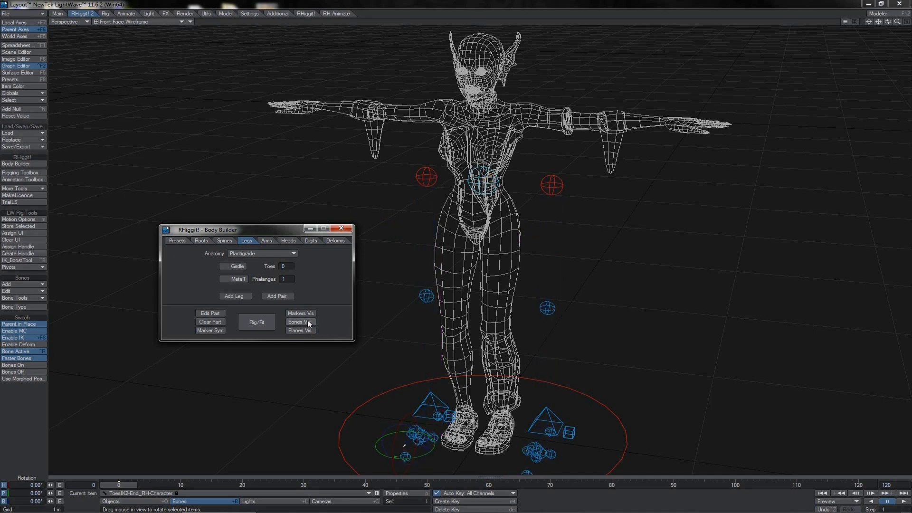
click(307, 322)
click(307, 329)
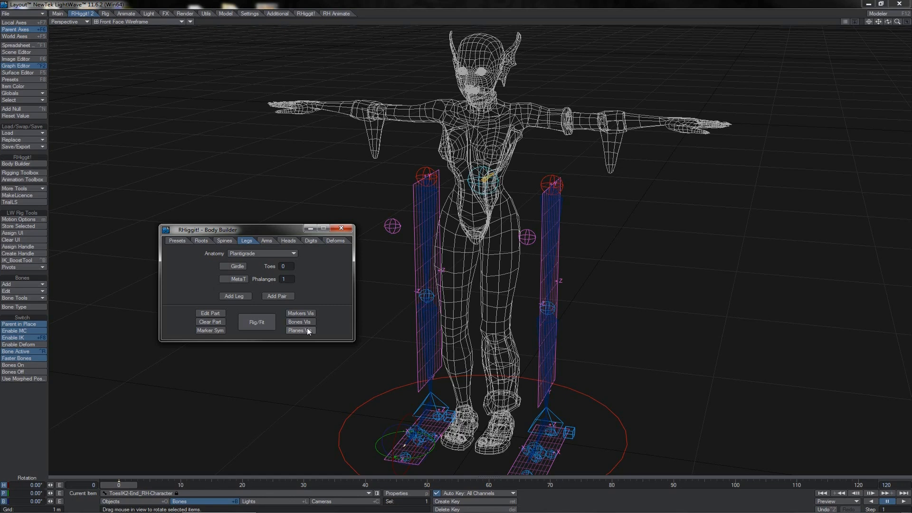
click(308, 331)
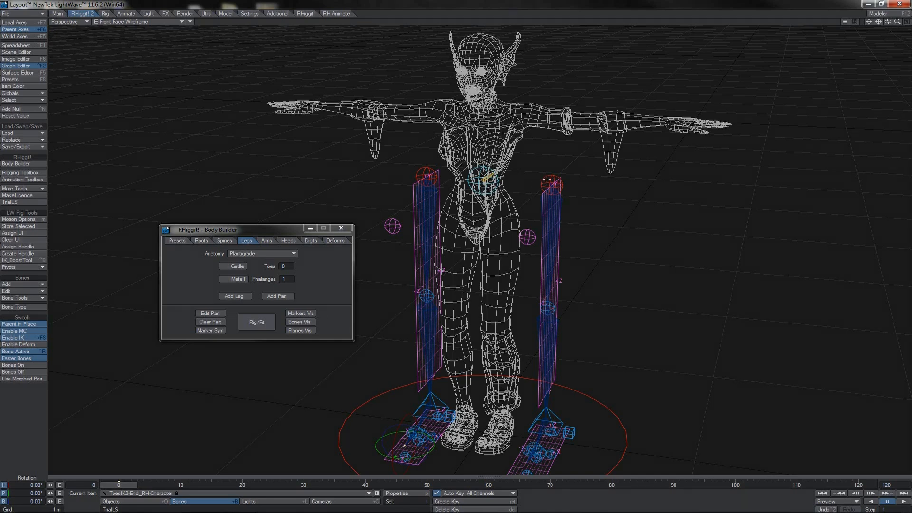
- Select the Leg 1 root marker and step through its hierarchy to the knee marker and back to the root
click(547, 179)
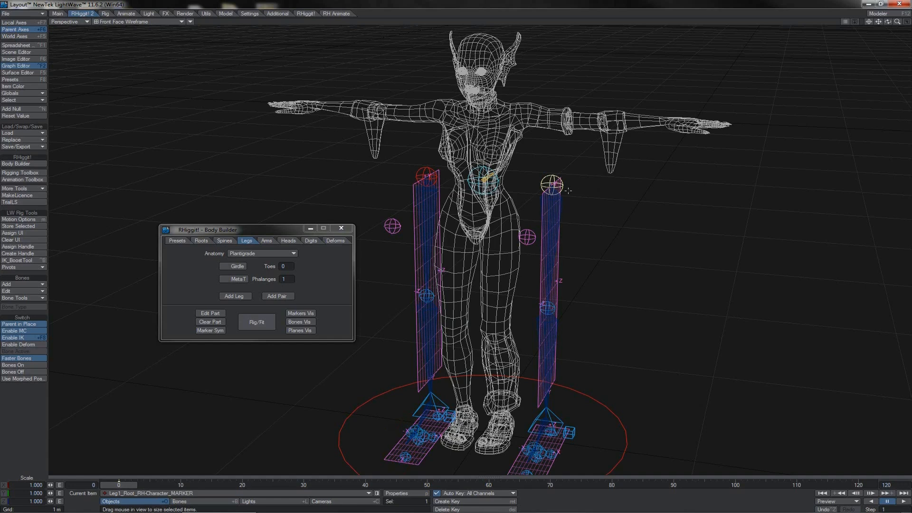
key(Down)
key(Down)
key(Down)
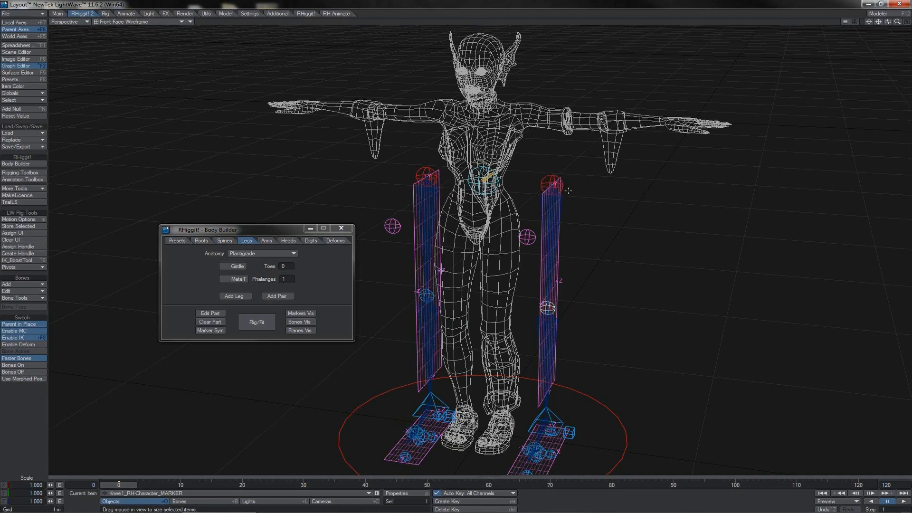
key(Up)
key(Up)
key(Up)
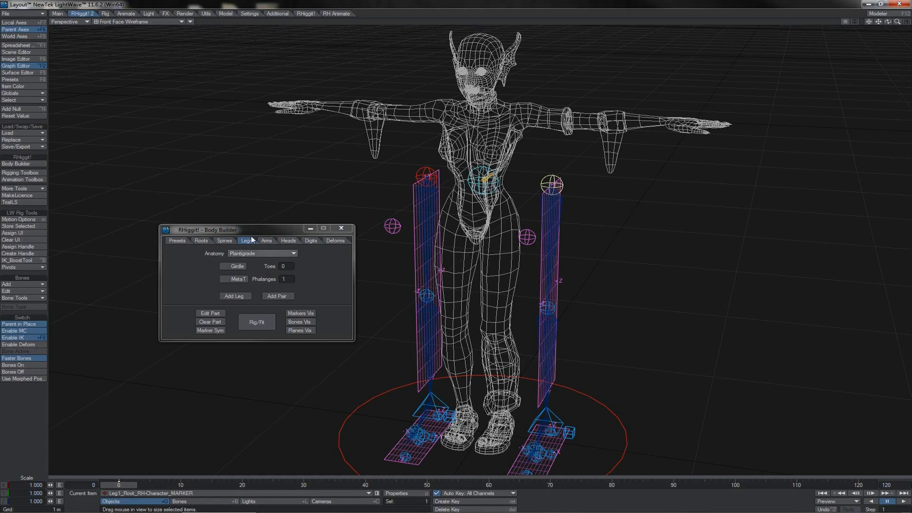
click(237, 230)
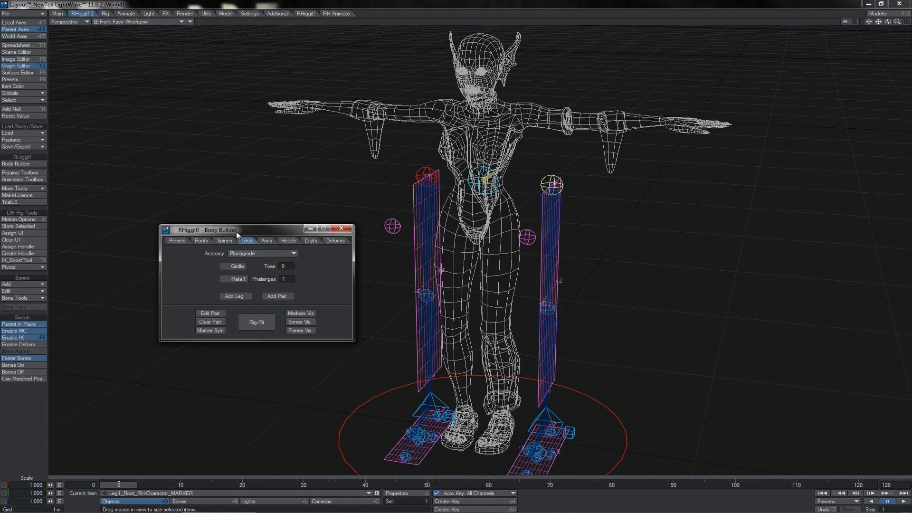
- Look through the rig's item hierarchy in the Scene Editor, close it and move the Body Builder window aside
click(25, 52)
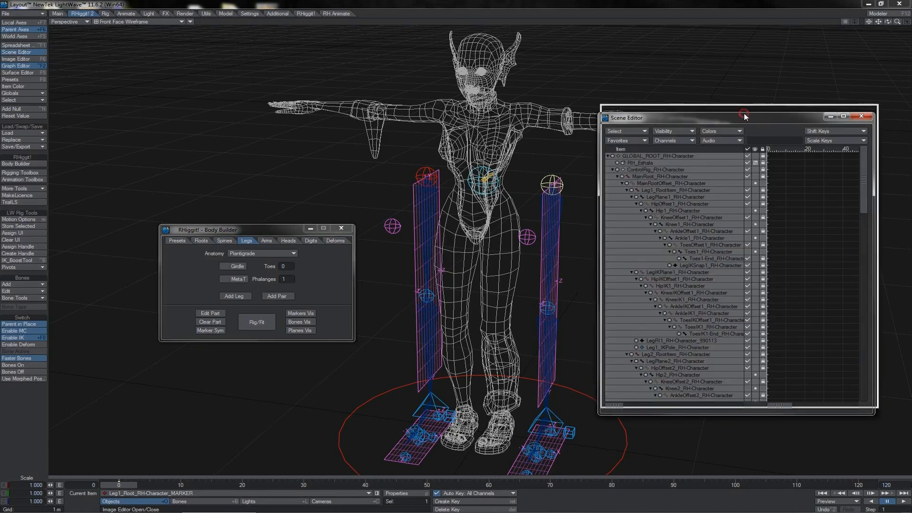
drag(724, 117, 727, 109)
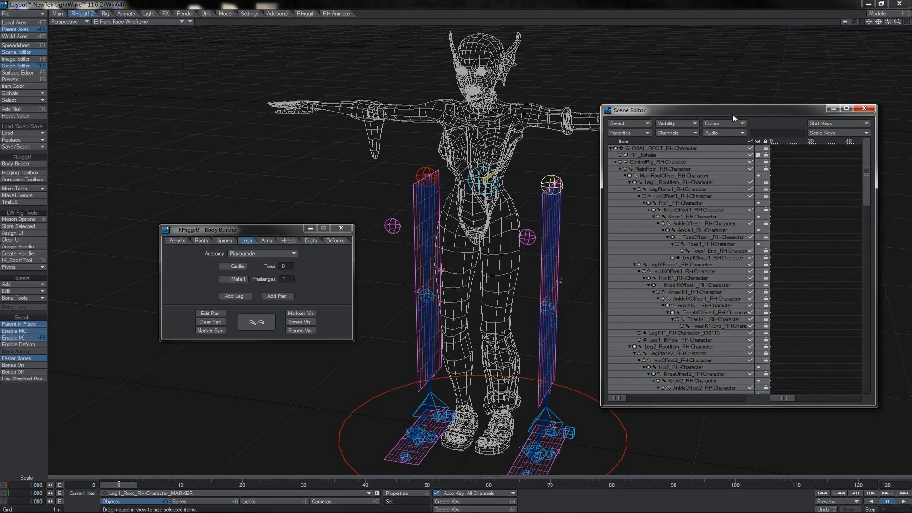
scroll(732, 115, down, 3)
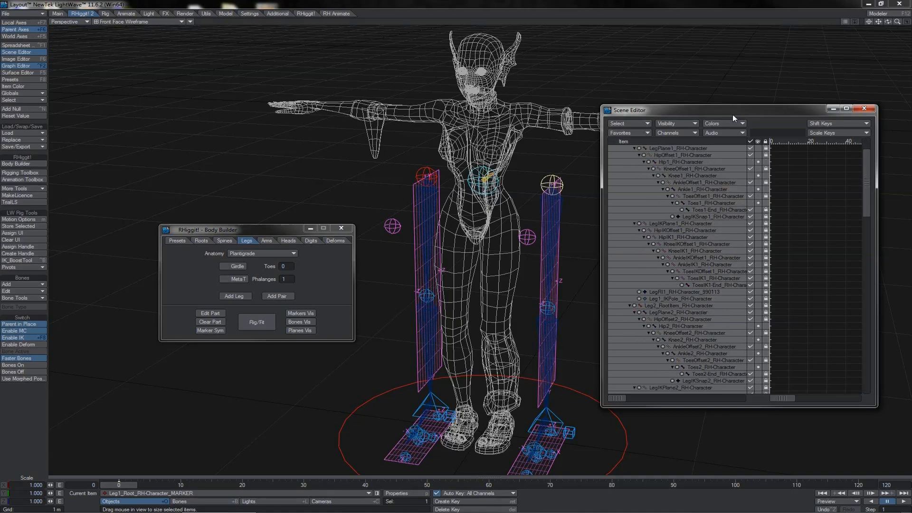
scroll(732, 115, down, 1)
scroll(732, 115, up, 4)
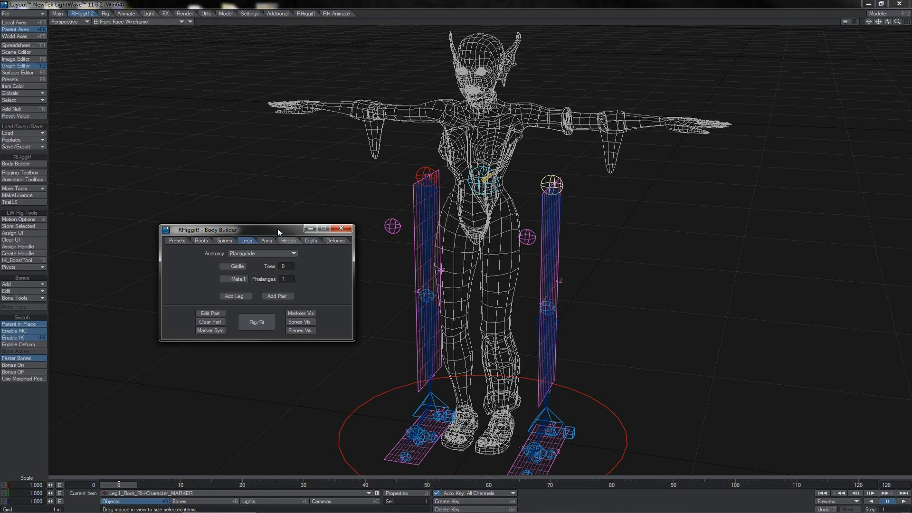
drag(272, 229, 239, 236)
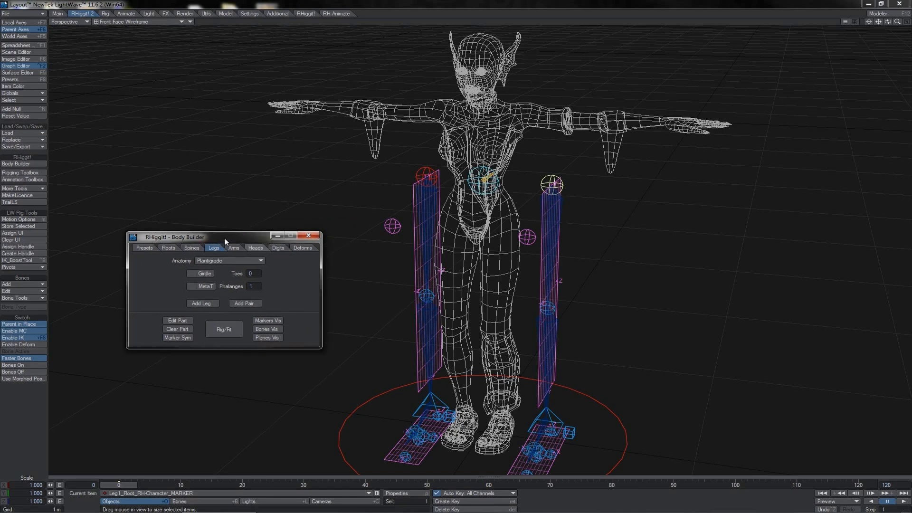
- Step through the Leg 1 markers down to the toes, up to the main root marker, and back to the Leg 1 root
click(361, 4)
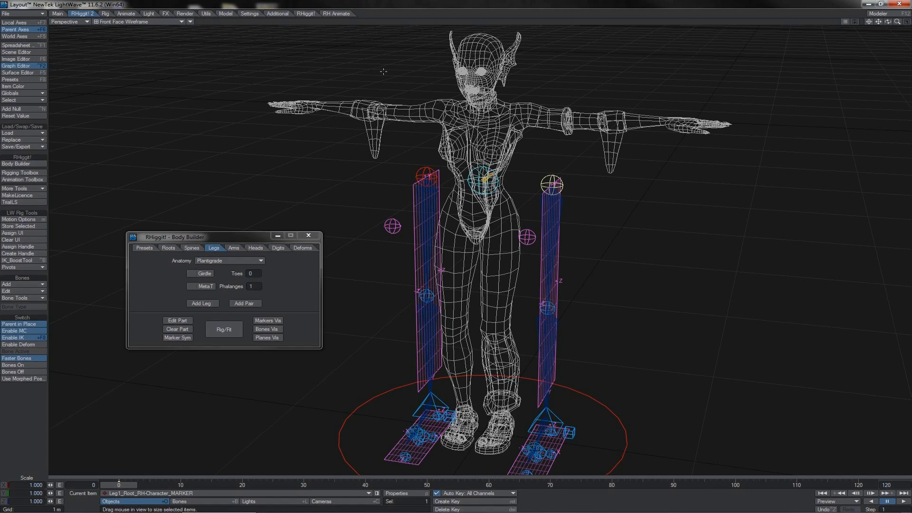
click(235, 238)
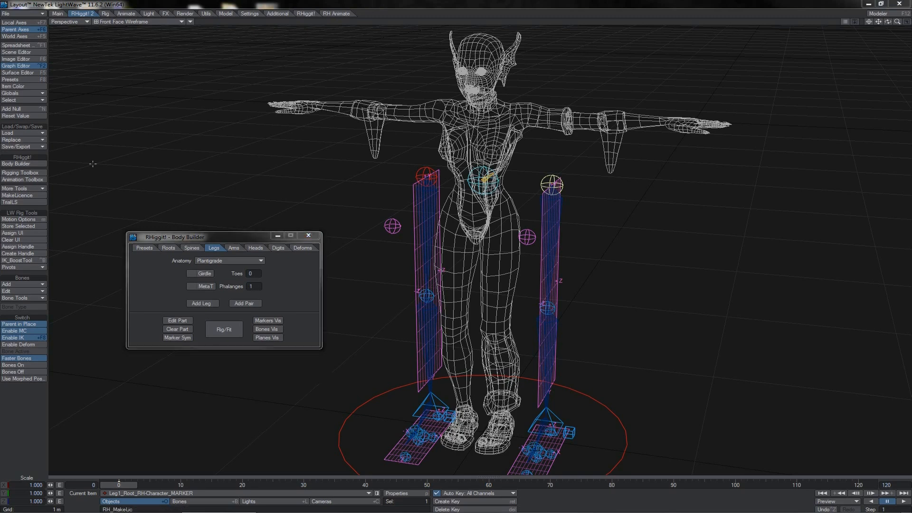
click(191, 248)
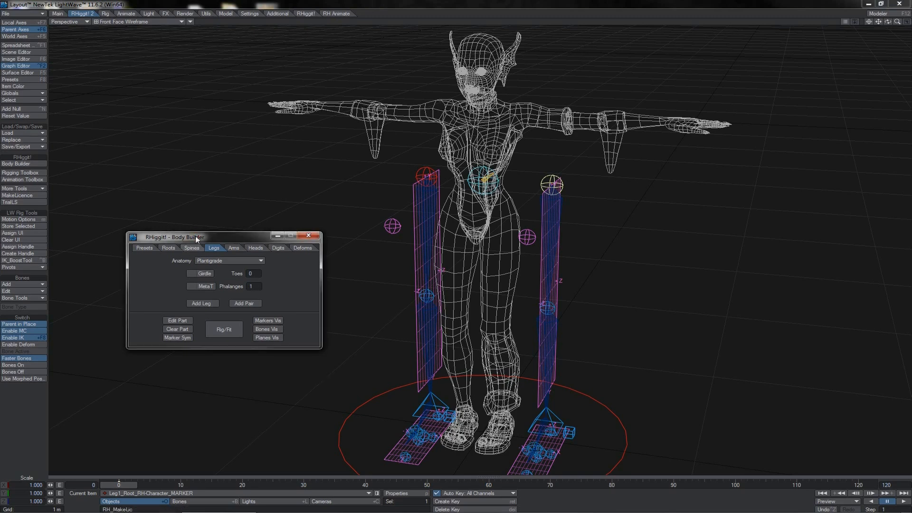
key(Down)
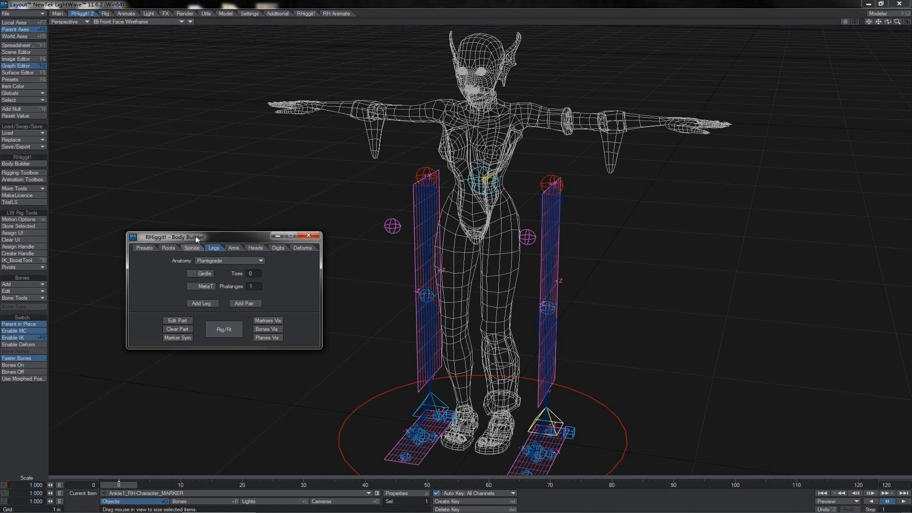
key(Down)
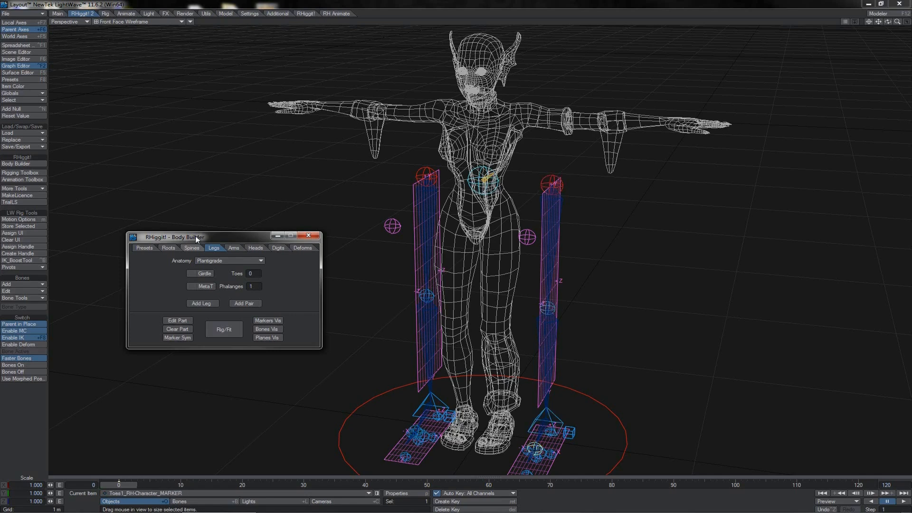
key(Up)
key(Up)
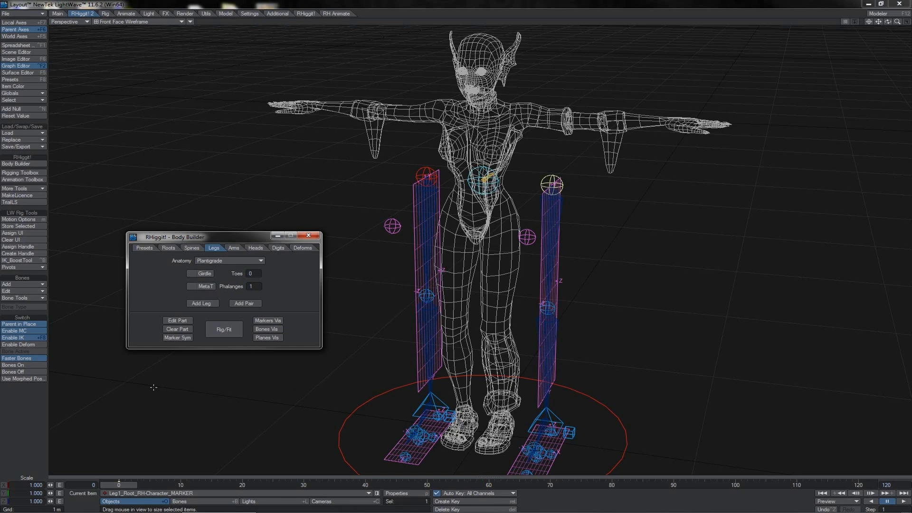
key(Up)
key(Up)
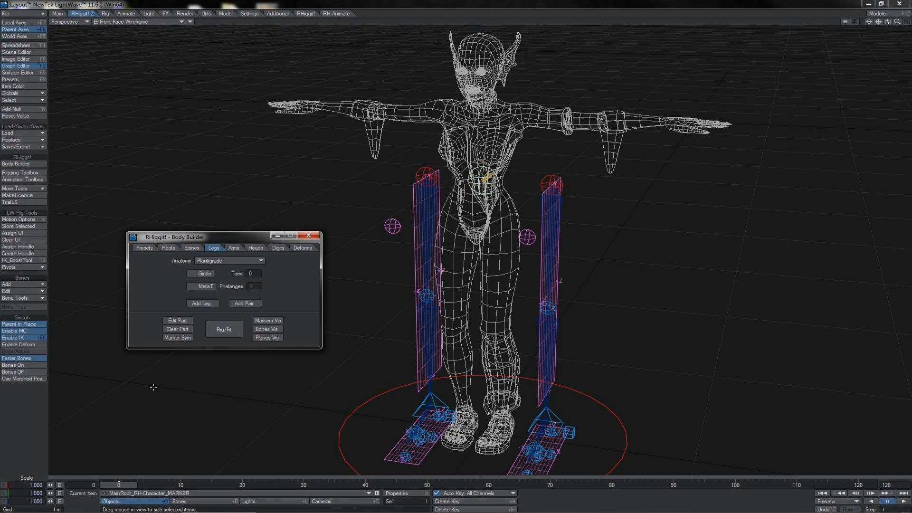
key(Down)
- Reopen the Scene Editor and select the MainRoot, Leg1_Root and Leg2_Root markers one after another
click(16, 52)
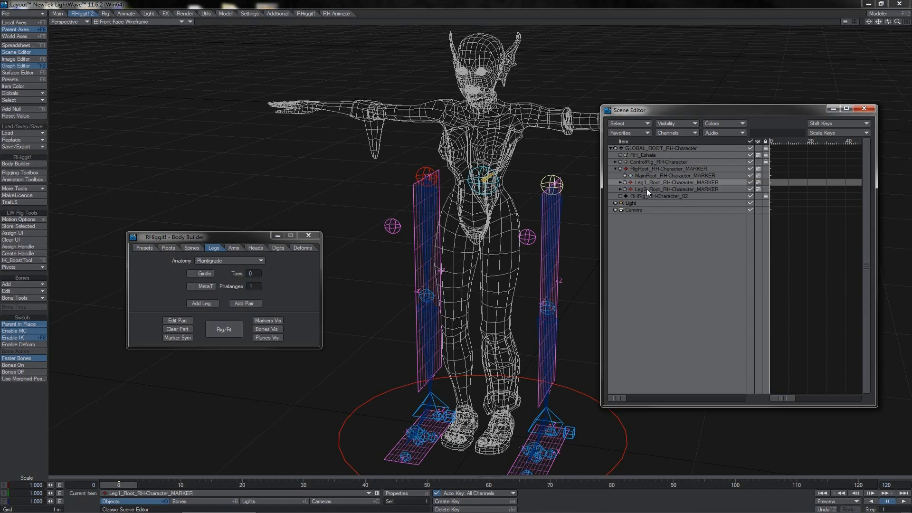
click(648, 175)
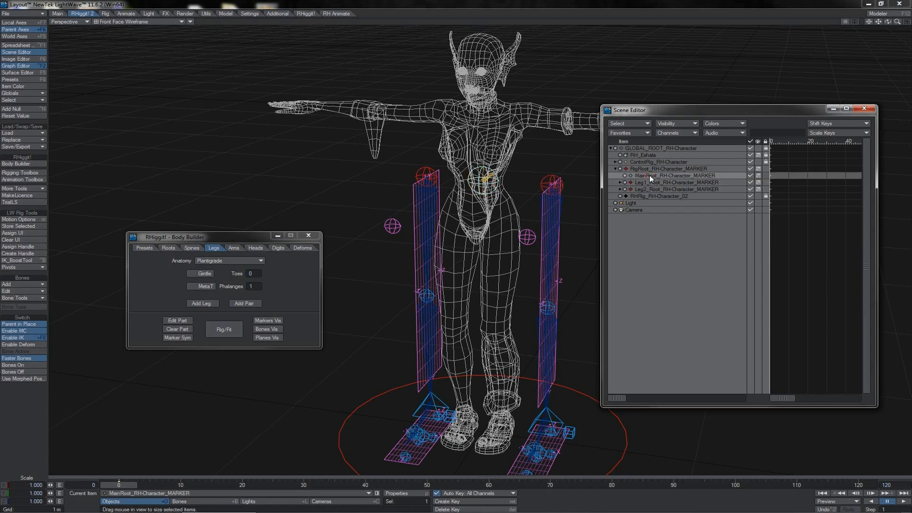
click(648, 182)
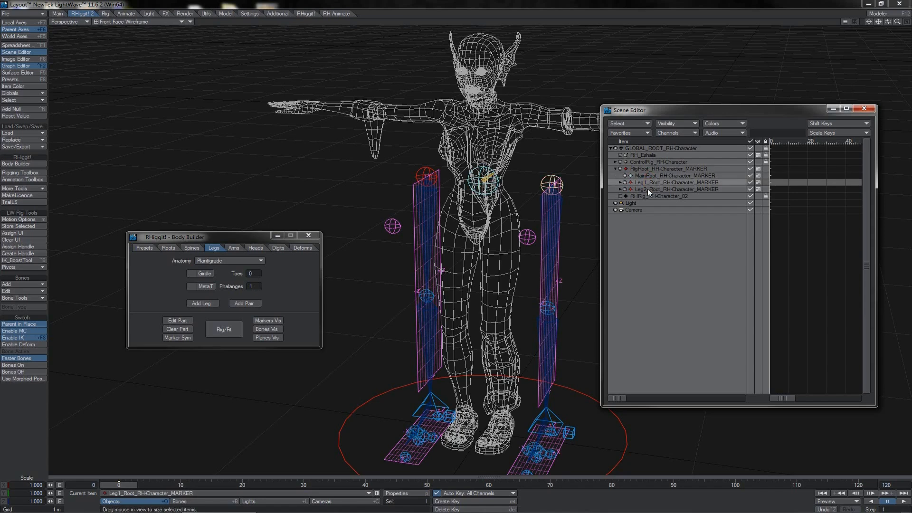
click(648, 190)
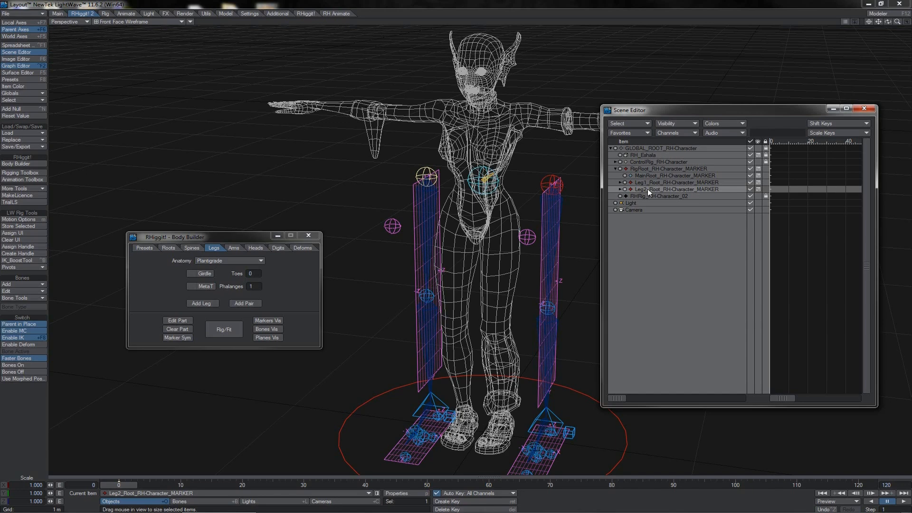
click(215, 237)
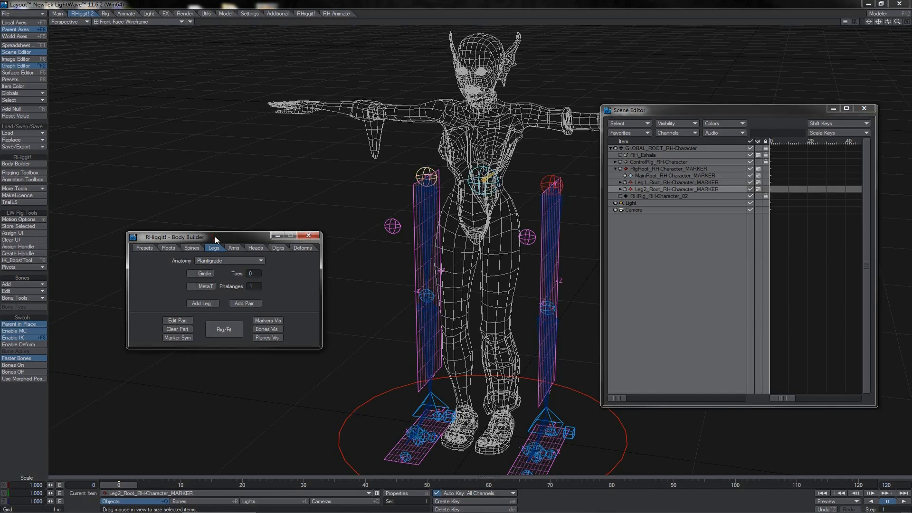
- Select the Leg 1 knee marker, step down to the ankle marker, and switch to the Rotate tool and back to Size
click(557, 307)
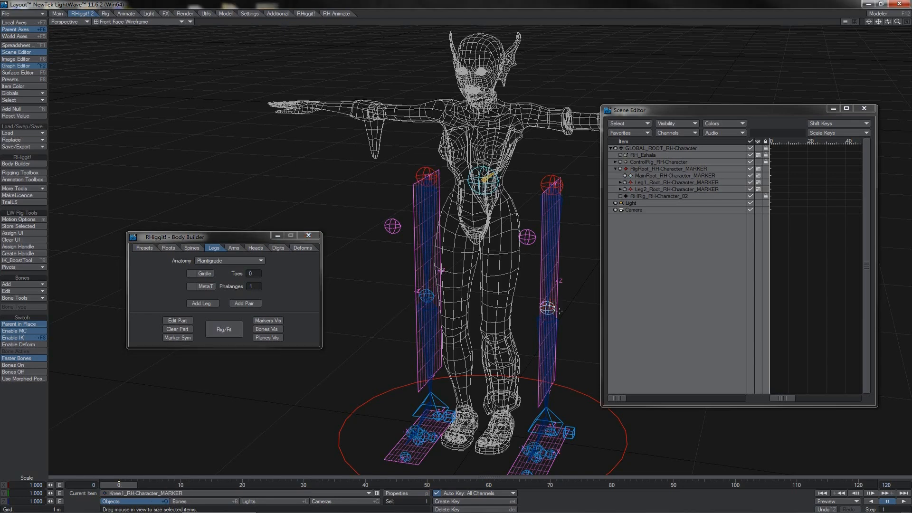
click(263, 238)
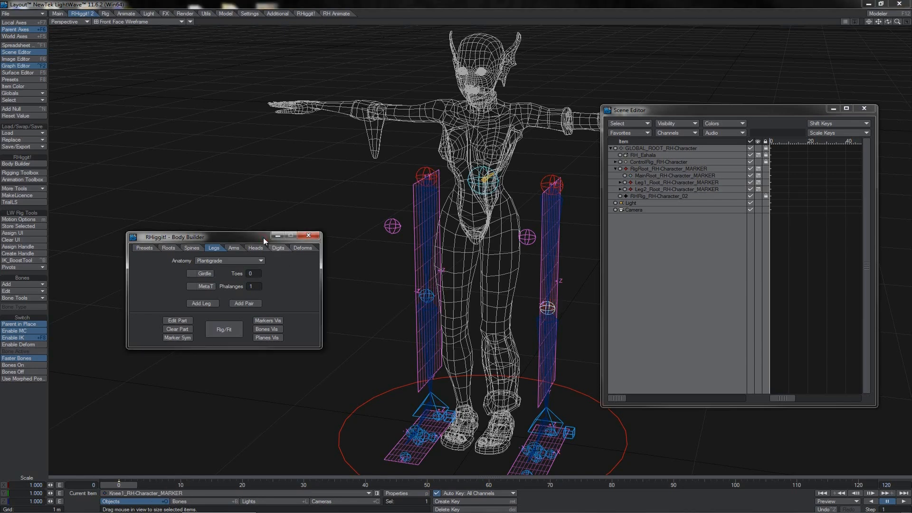
key(Down)
key(Down)
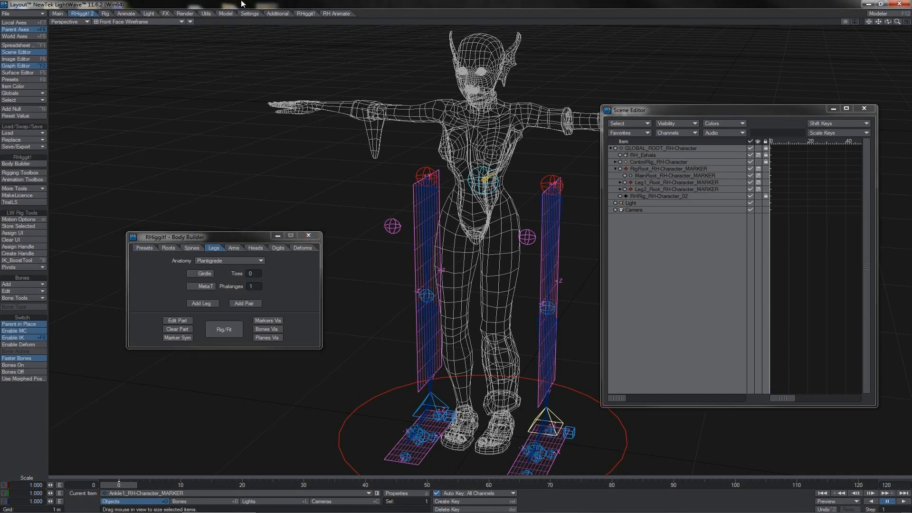
click(215, 240)
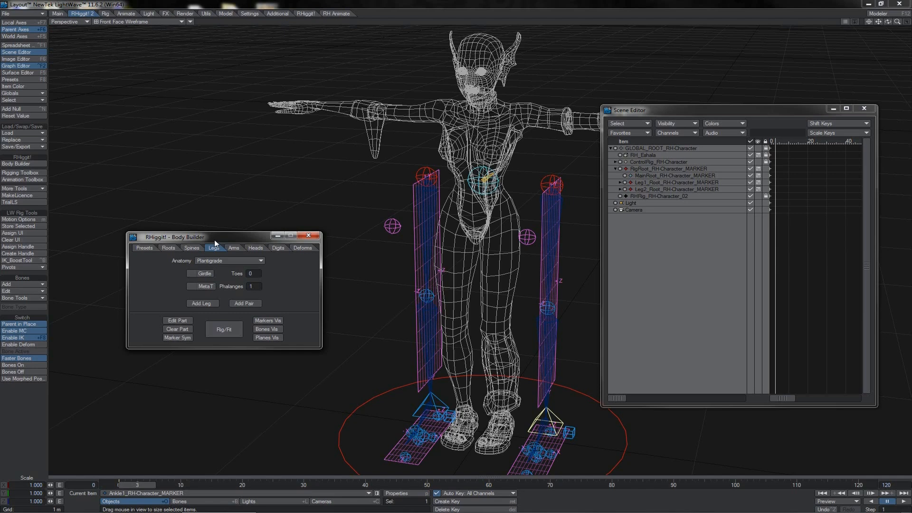
key(y)
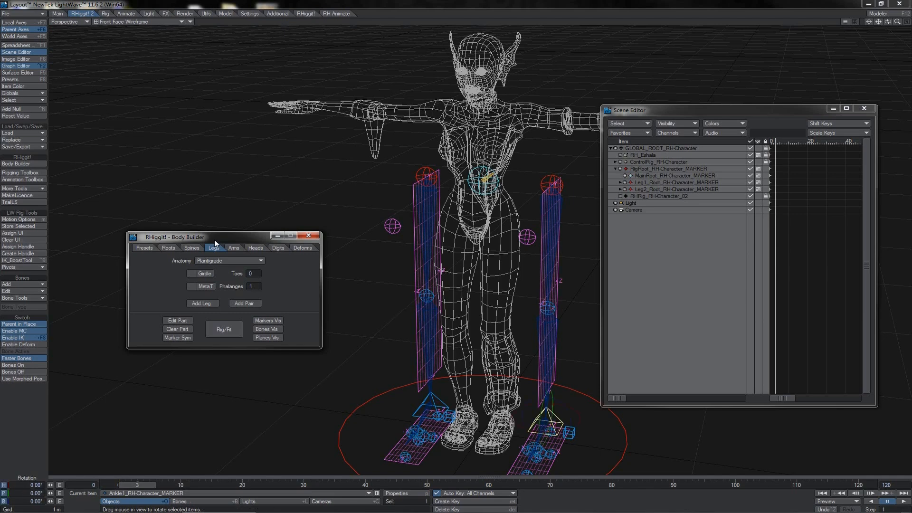
key(shift+h)
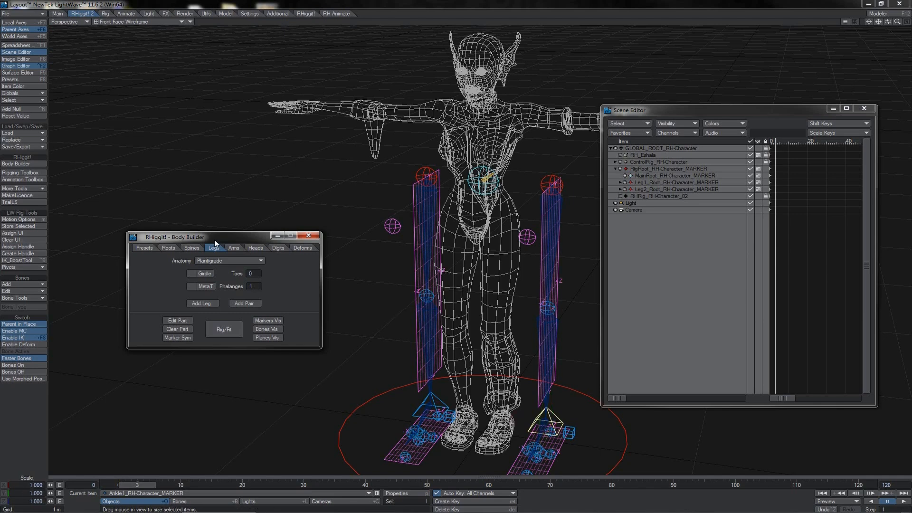
- Switch the RH-Character rig repeatedly between rig mode and fitting mode, finishing with the rig turned on
click(219, 329)
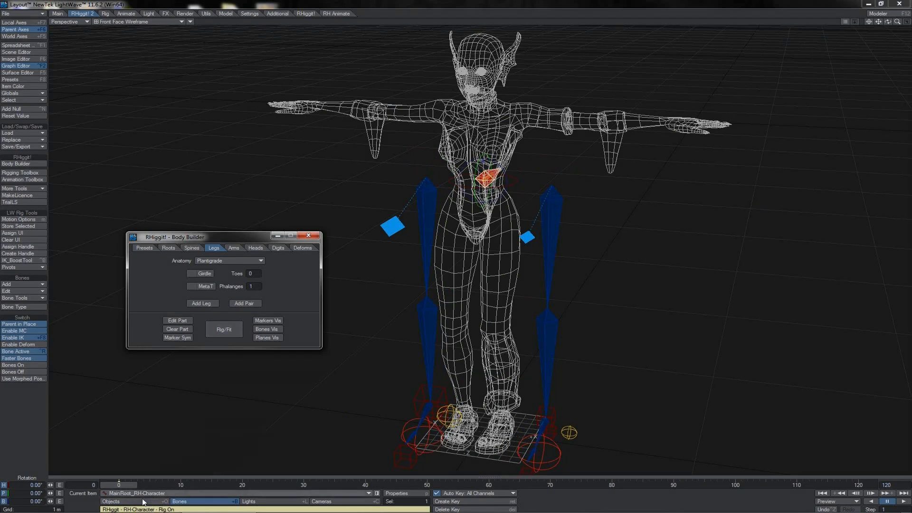
click(229, 329)
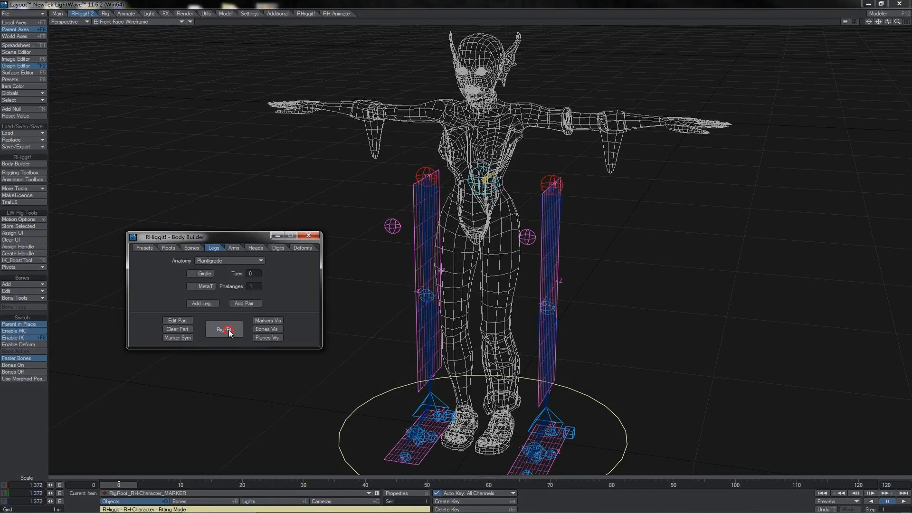
click(229, 329)
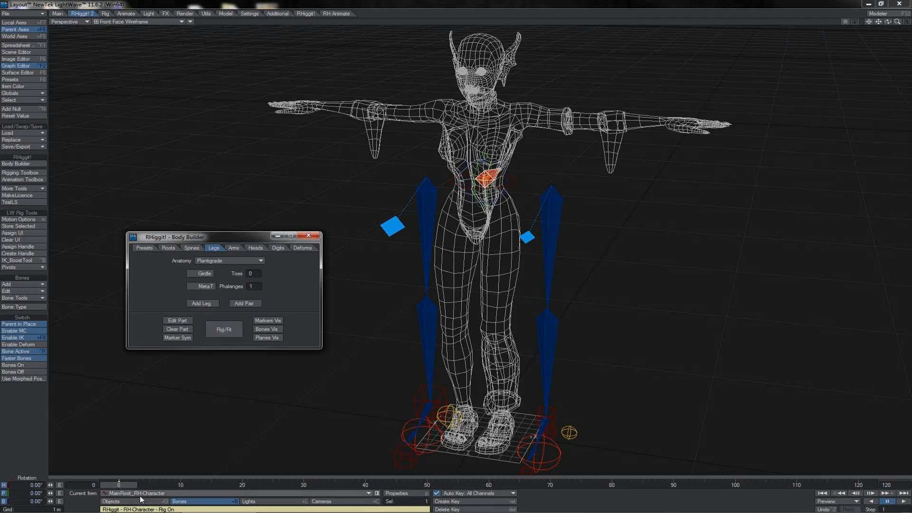
click(237, 330)
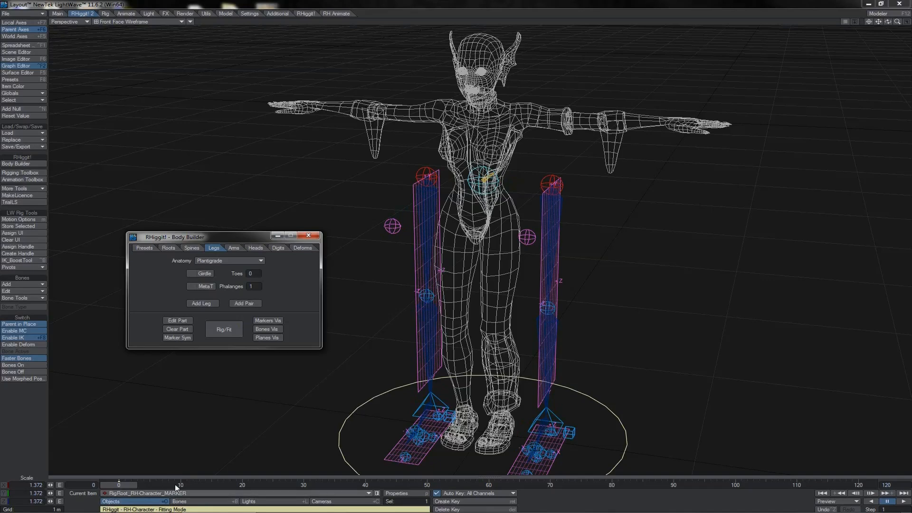
click(235, 332)
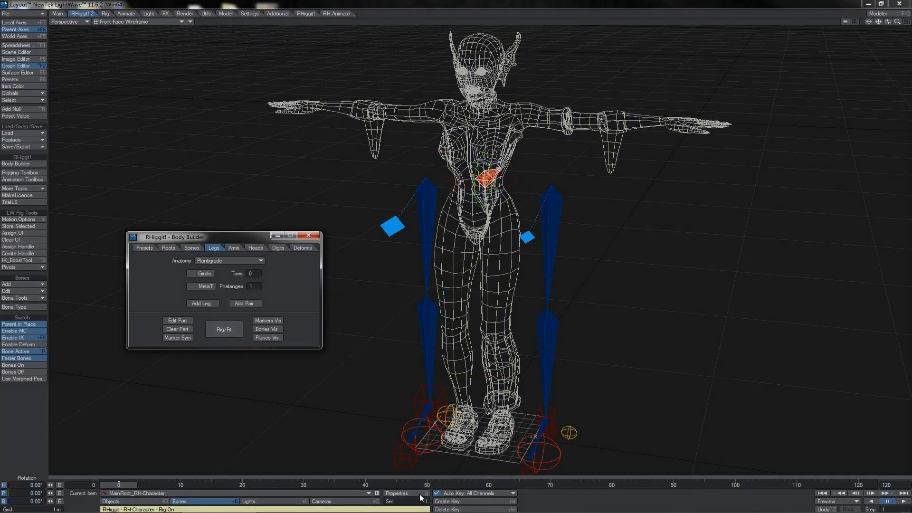
click(230, 333)
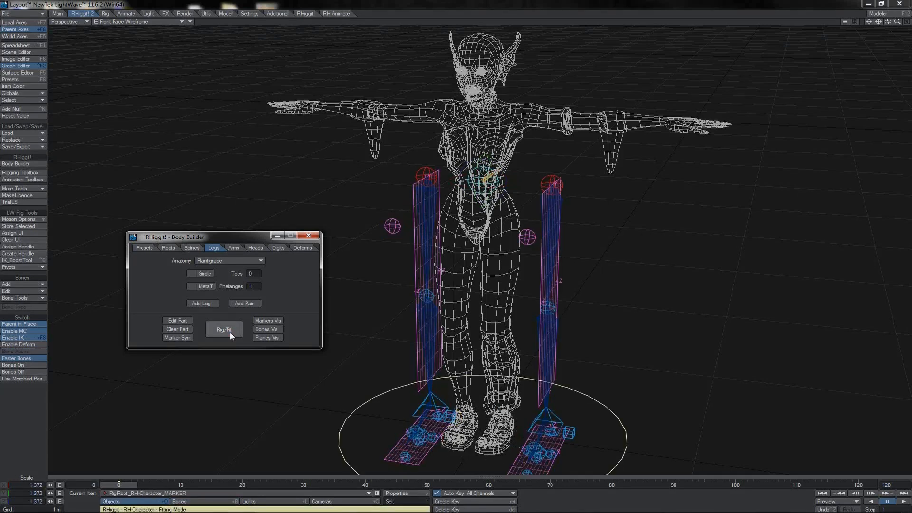
click(230, 333)
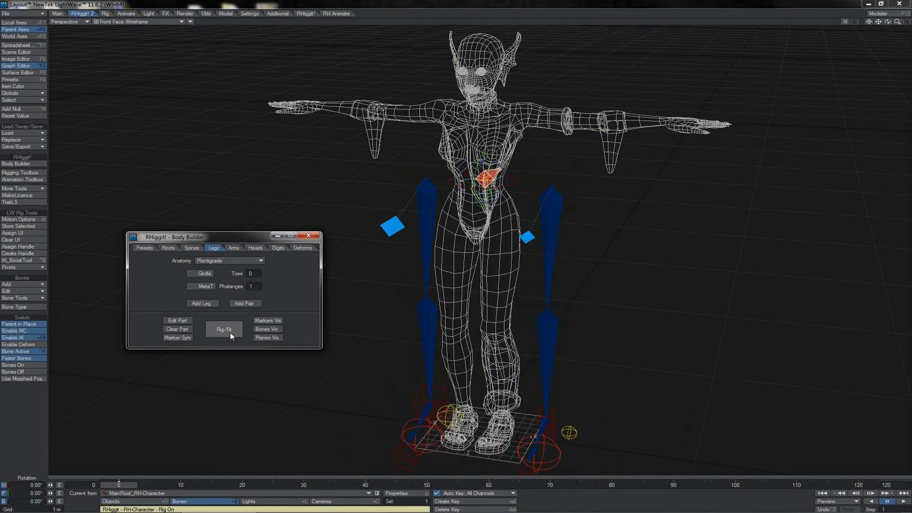